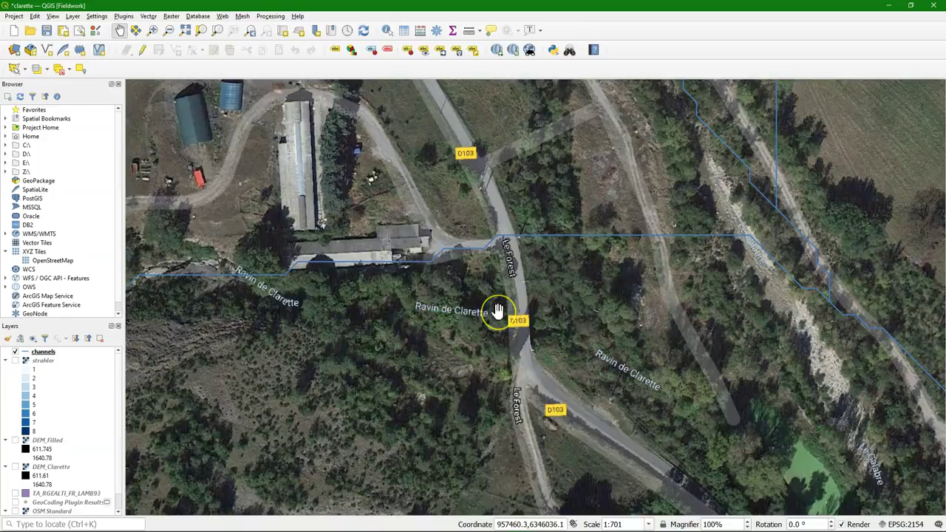
# Preview the coordinate-copy options at the rough channel–road crossing, then dismiss them
pyautogui.rightClick(521, 337)
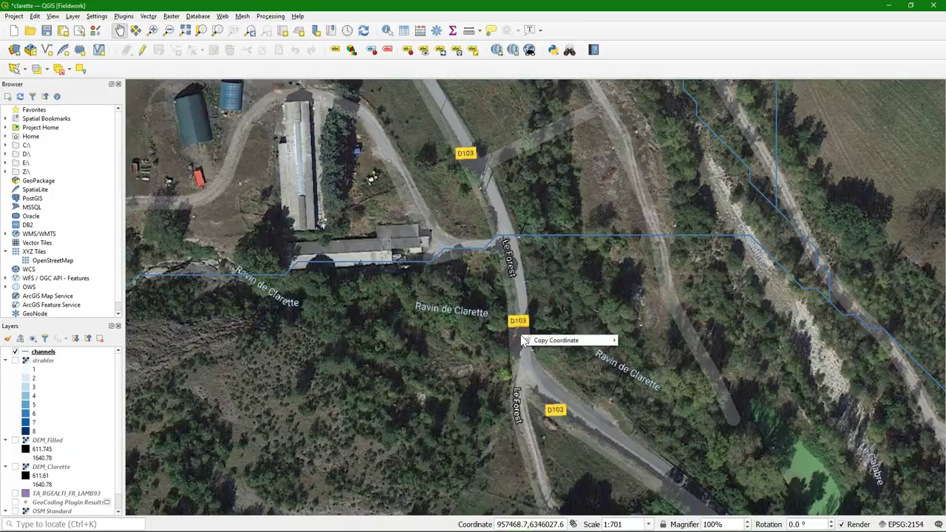
pyautogui.click(553, 342)
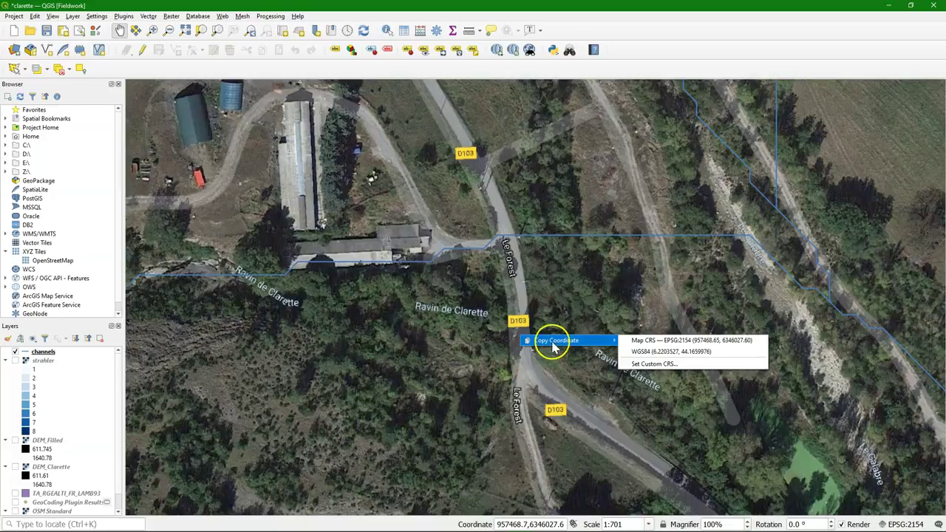
pyautogui.press('Escape')
pyautogui.press('Escape')
# Zoom in to 1:88 on the exact crossing and bring up its EPSG:2154 copy-coordinate choice
pyautogui.moveTo(503, 238); pyautogui.dragTo(526, 266)
pyautogui.scroll(4, 532, 266)
pyautogui.scroll(1, 532, 266)
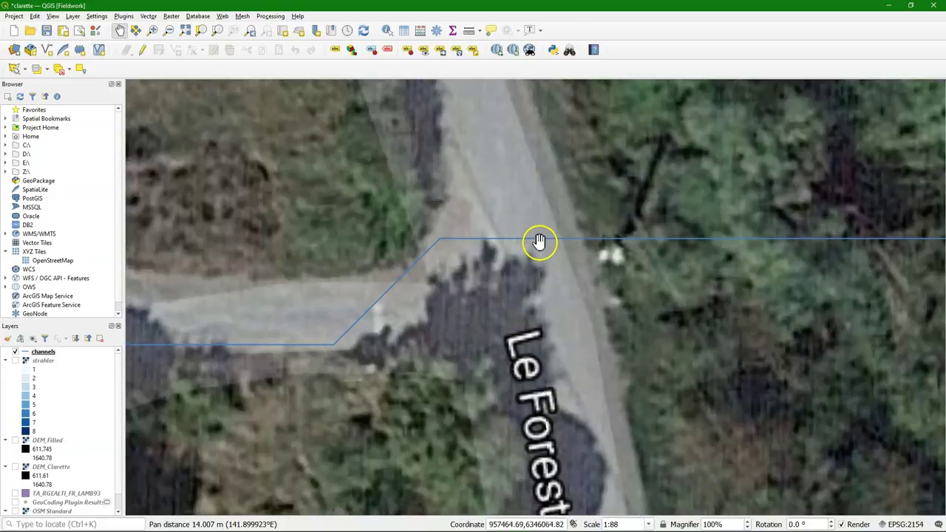
pyautogui.rightClick(540, 242)
pyautogui.click(587, 247)
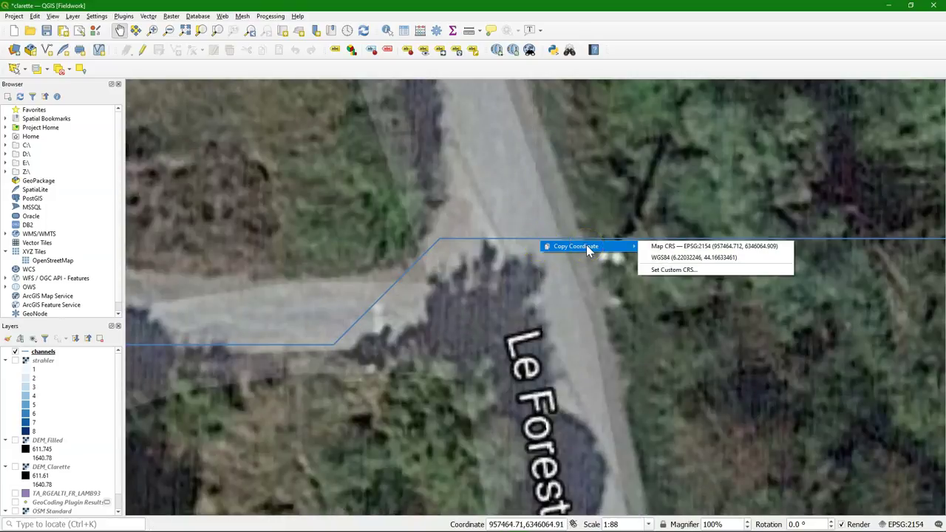
pyautogui.click(580, 248)
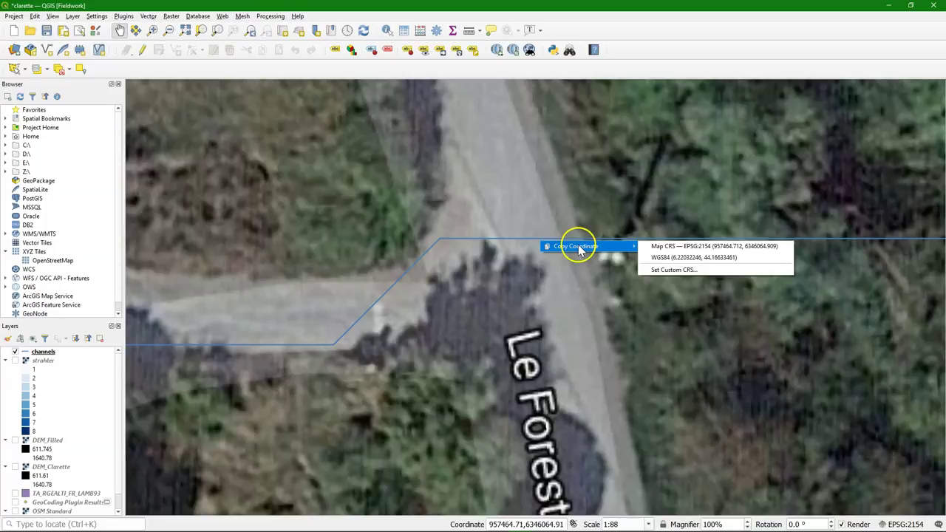
# Copy the crossing's EPSG:2154 coordinates and open Upslope area from a Toolbox search for 'ups'
pyautogui.click(724, 250)
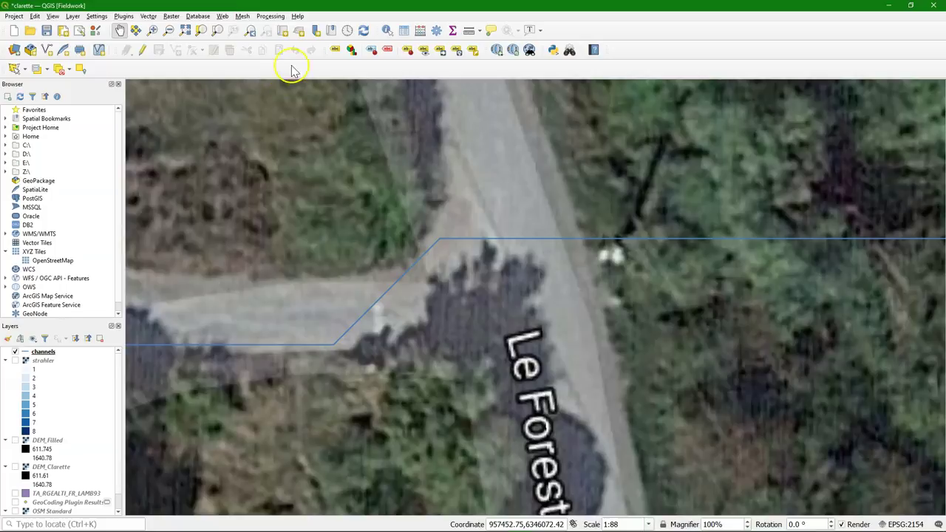
pyautogui.click(268, 17)
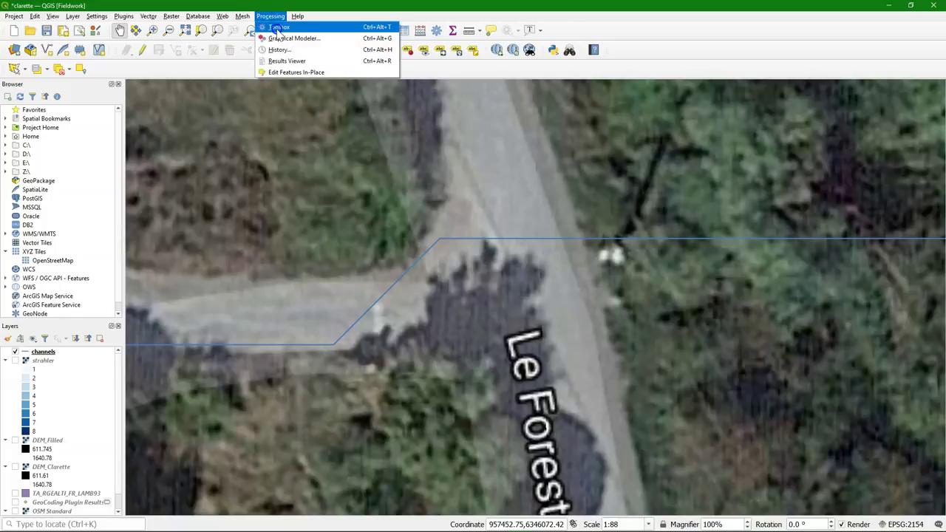
pyautogui.click(277, 27)
pyautogui.click(839, 111)
pyautogui.write('up')
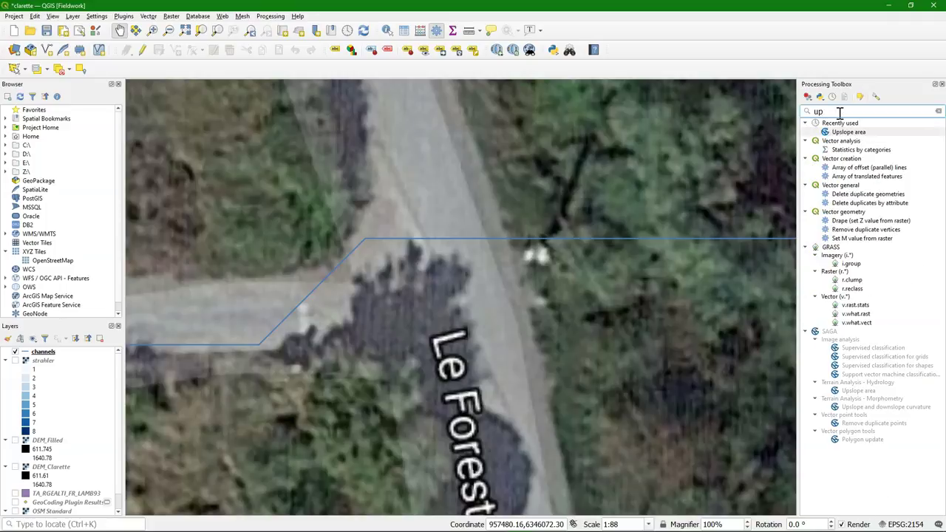
pyautogui.write('s')
pyautogui.doubleClick(849, 132)
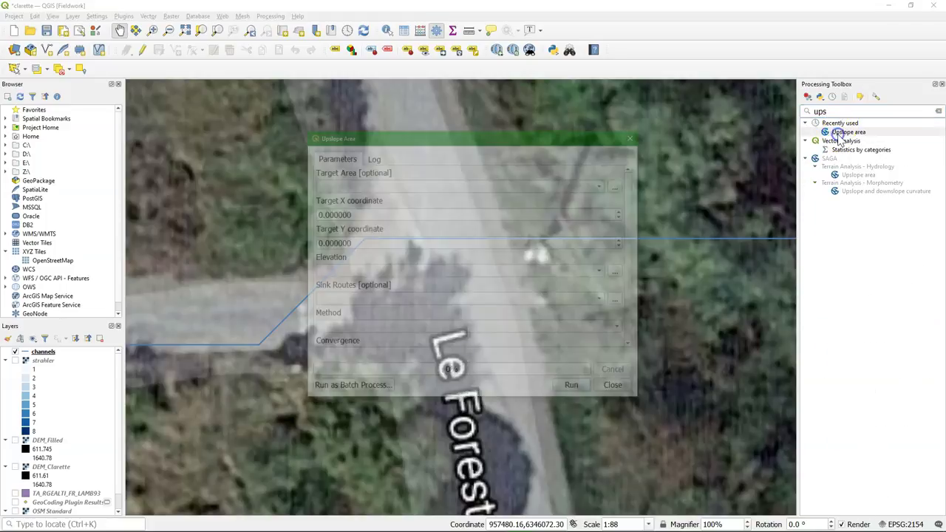
# Split the pasted pair into Target X 957464.712 and Target Y 6346064.909
pyautogui.moveTo(363, 214); pyautogui.dragTo(270, 212)
pyautogui.hotkey('ctrl', 'v')
pyautogui.moveTo(357, 214); pyautogui.dragTo(446, 214)
pyautogui.hotkey('ctrl', 'x')
pyautogui.click(375, 248)
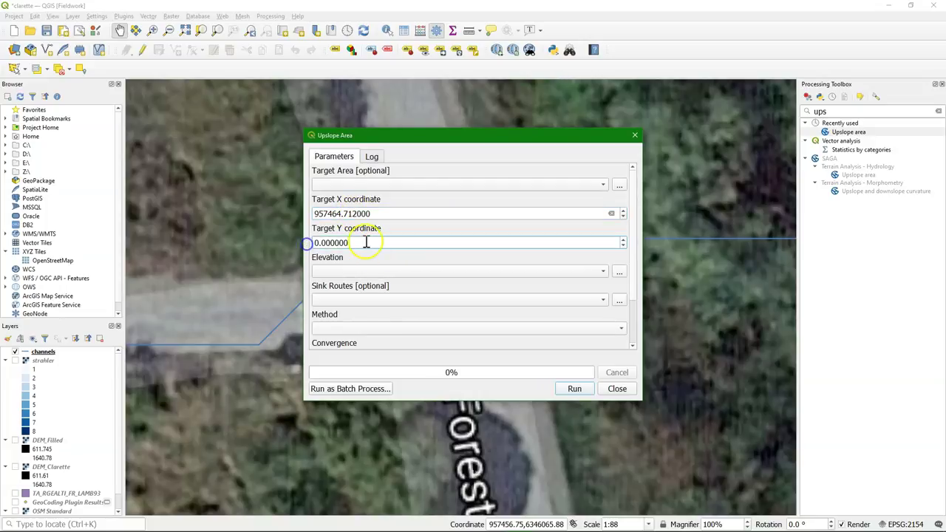
pyautogui.moveTo(365, 242); pyautogui.dragTo(255, 236)
pyautogui.hotkey('ctrl', 'v')
pyautogui.click(313, 247)
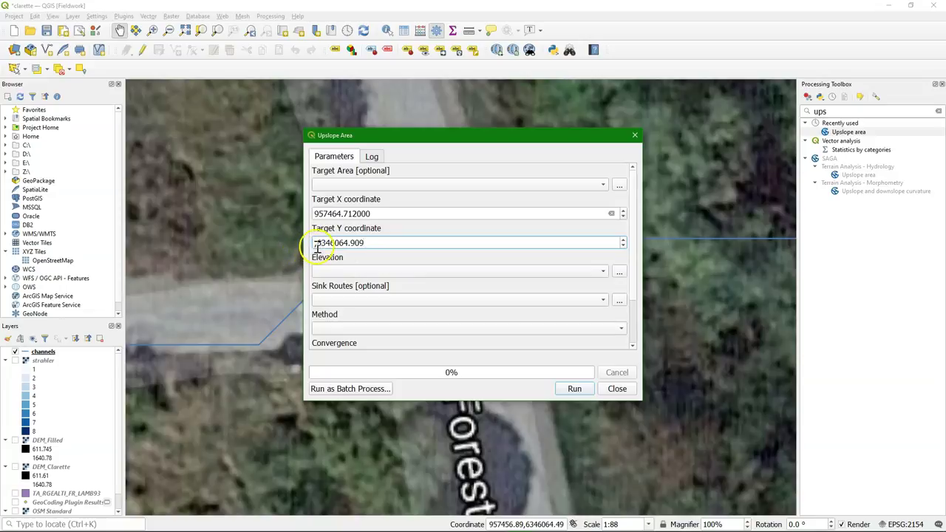
pyautogui.press('Delete')
pyautogui.click(391, 241)
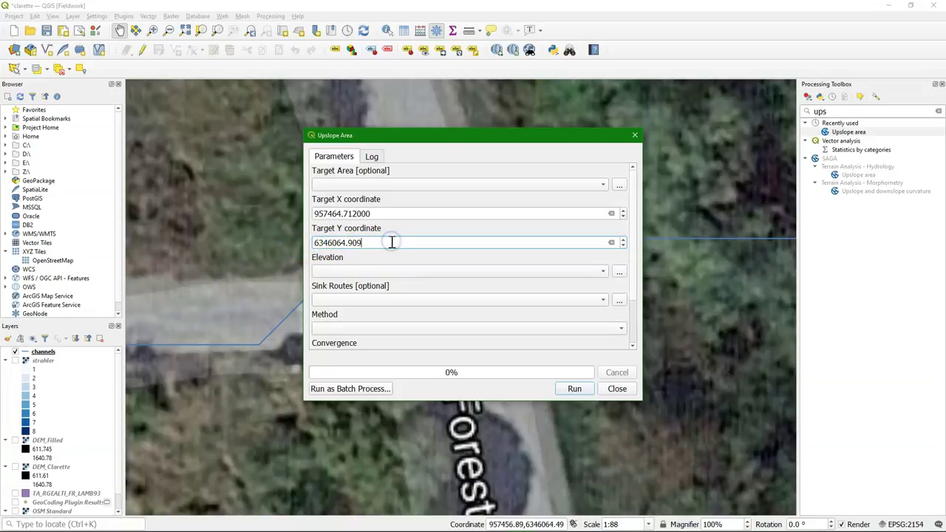
# Choose DEM_Filled as the elevation layer and close Upslope Area without running it
pyautogui.click(376, 271)
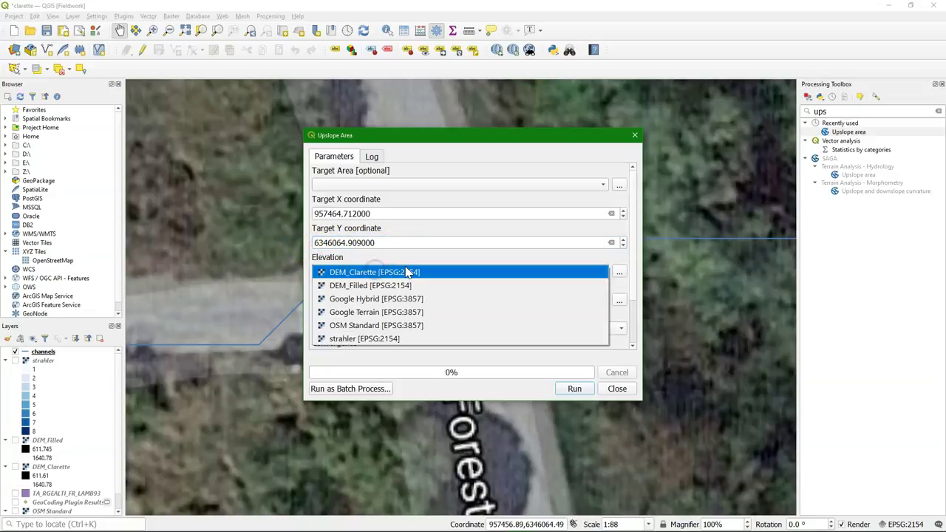
pyautogui.click(375, 287)
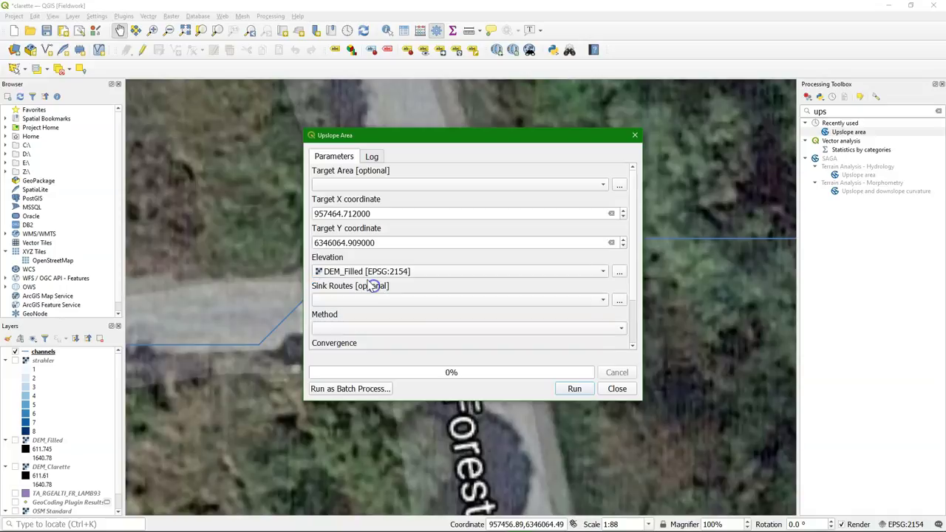
pyautogui.click(617, 389)
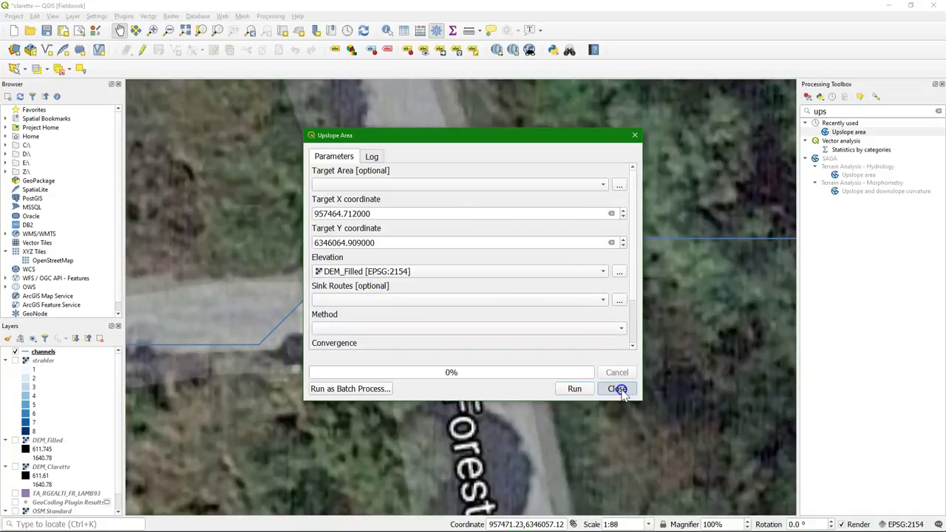
pyautogui.click(503, 398)
# Recentre on the Ravin de Clarette crossing and start a Point scratch layer named Outlet
pyautogui.scroll(-1, 502, 399)
pyautogui.moveTo(572, 452); pyautogui.dragTo(576, 300)
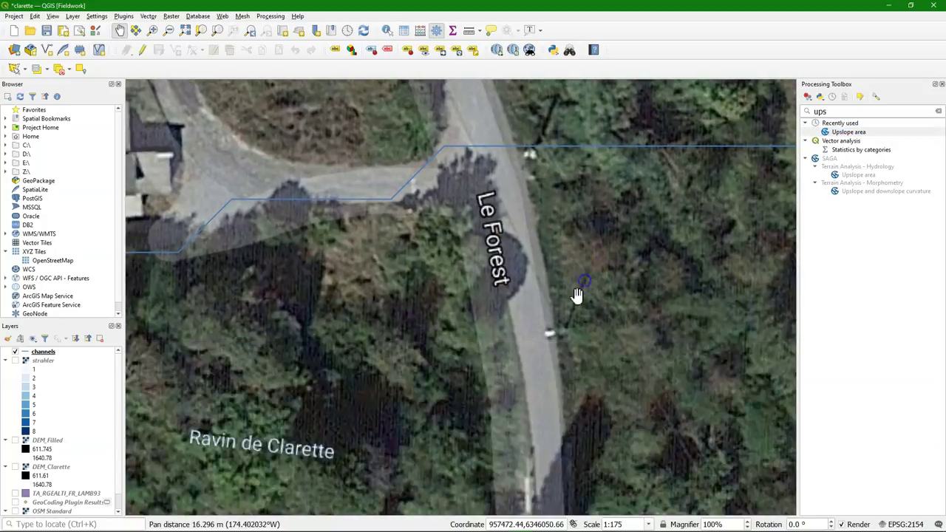
pyautogui.scroll(-1, 566, 322)
pyautogui.scroll(-1, 564, 355)
pyautogui.moveTo(569, 425); pyautogui.dragTo(566, 378)
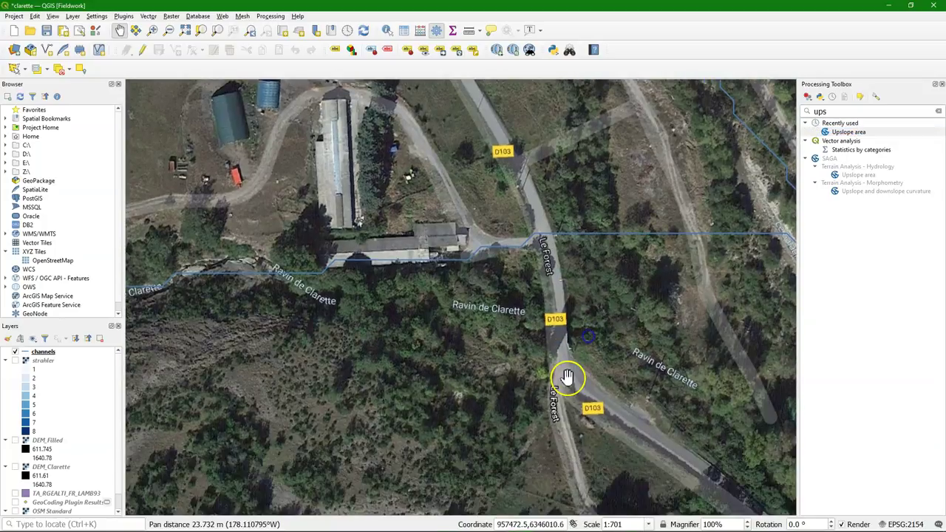
pyautogui.click(81, 51)
pyautogui.click(530, 137)
pyautogui.moveTo(529, 136); pyautogui.dragTo(358, 136)
pyautogui.write('Outlet')
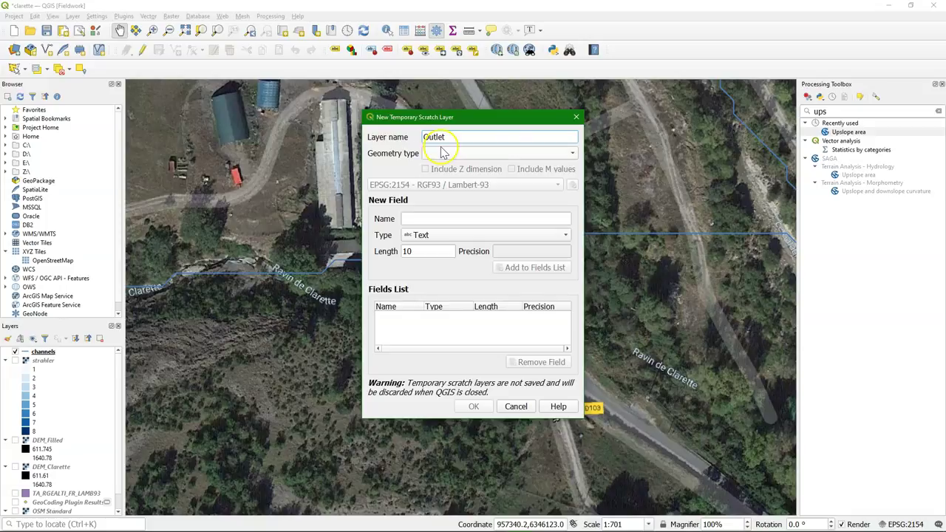
pyautogui.click(439, 153)
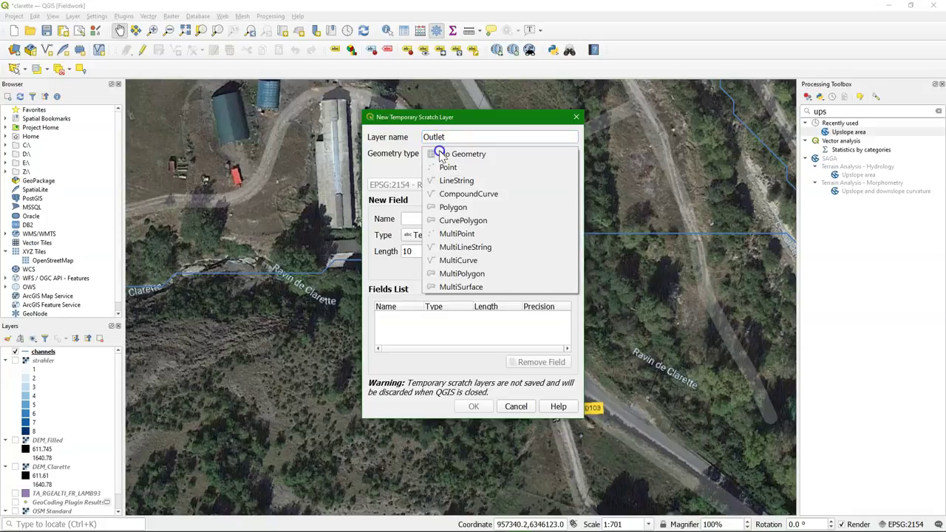
pyautogui.click(446, 167)
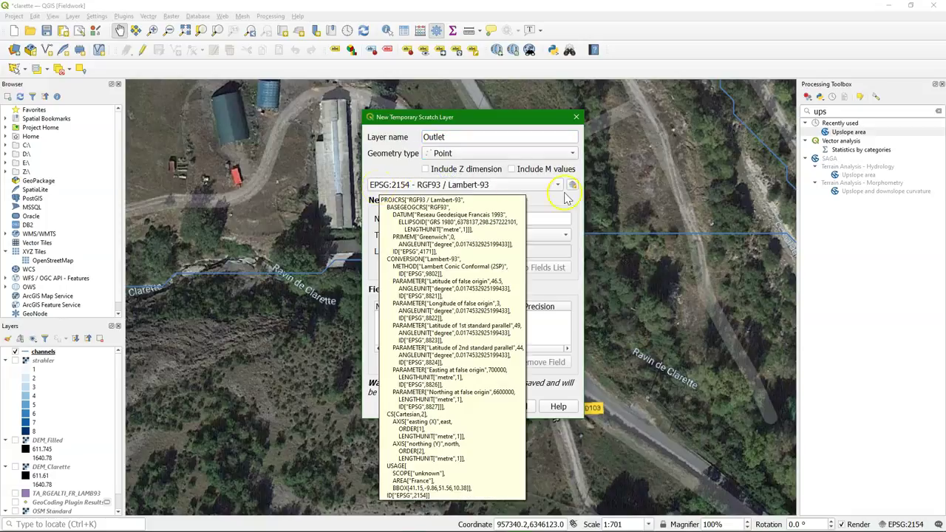
# Set its CRS to WGS 84 EPSG:4326, add a whole-number ID field, and create the layer
pyautogui.click(573, 187)
pyautogui.click(559, 186)
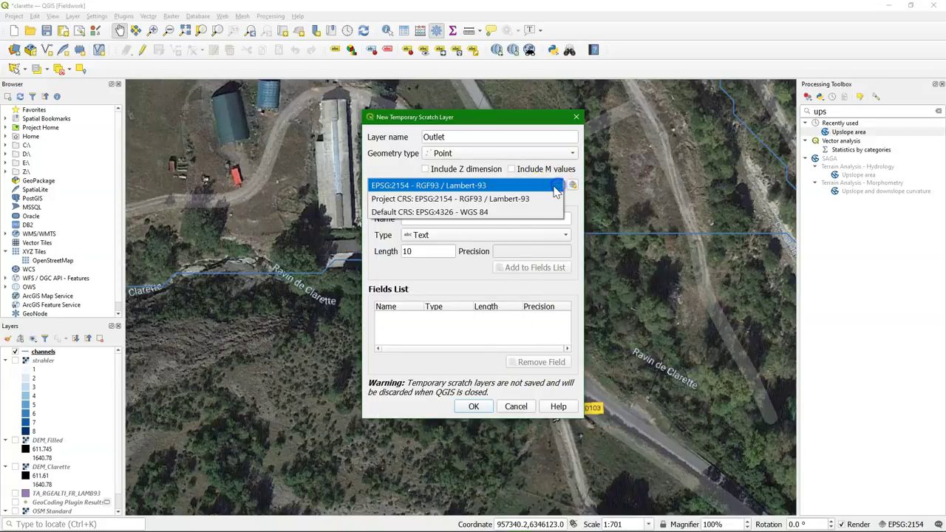
pyautogui.click(432, 212)
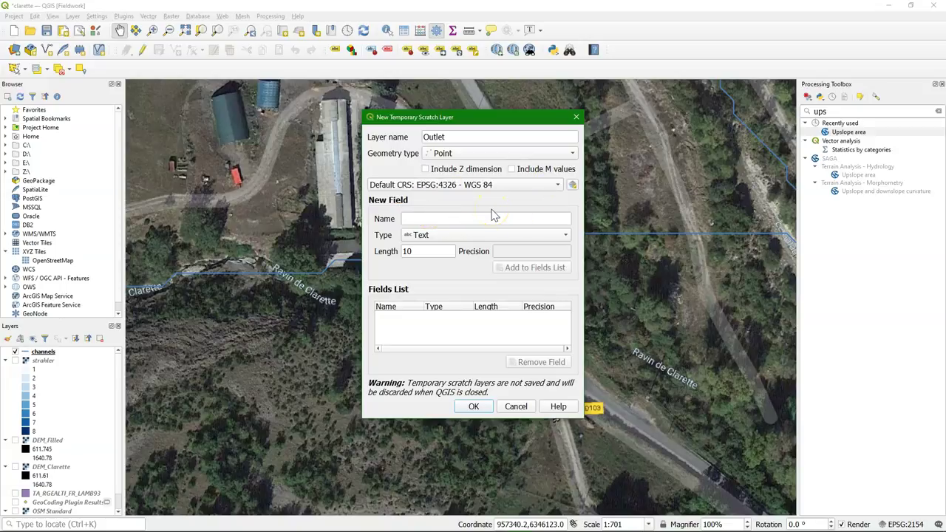
pyautogui.click(455, 218)
pyautogui.write('ID')
pyautogui.click(424, 235)
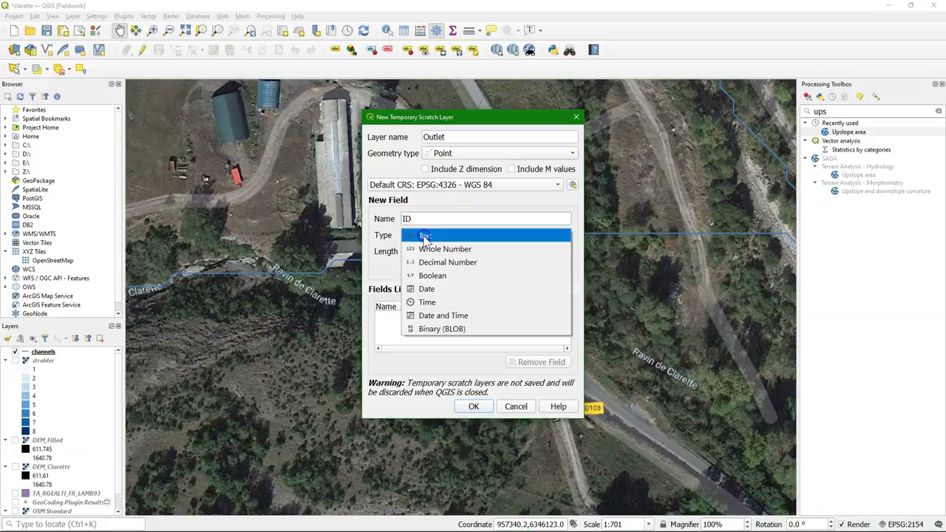
pyautogui.click(428, 254)
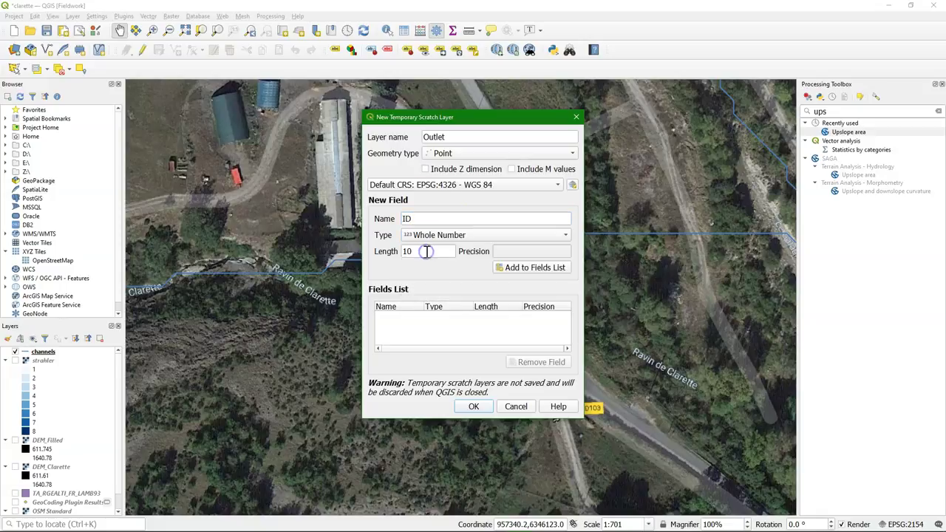
pyautogui.click(515, 267)
pyautogui.click(477, 411)
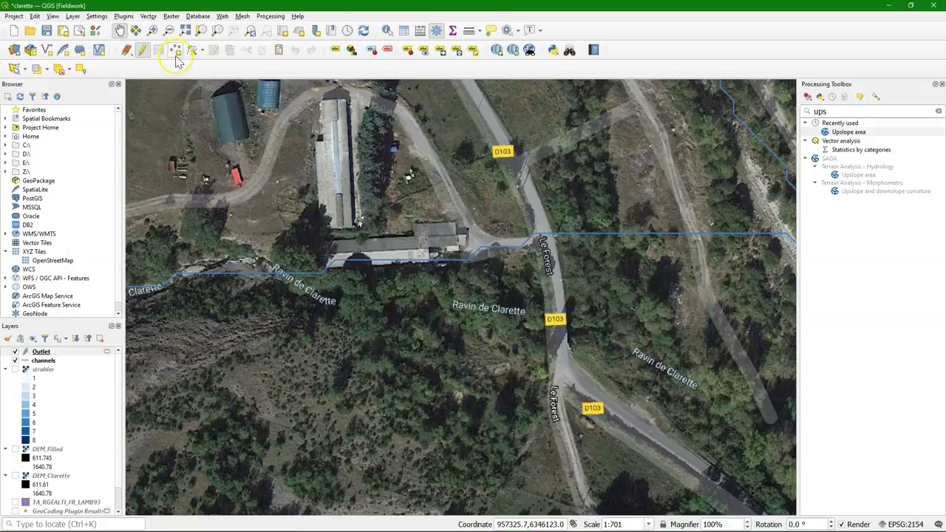
# Digitize the outlet point at the crossing with ID 1, then stop editing and save Outlet
pyautogui.click(175, 49)
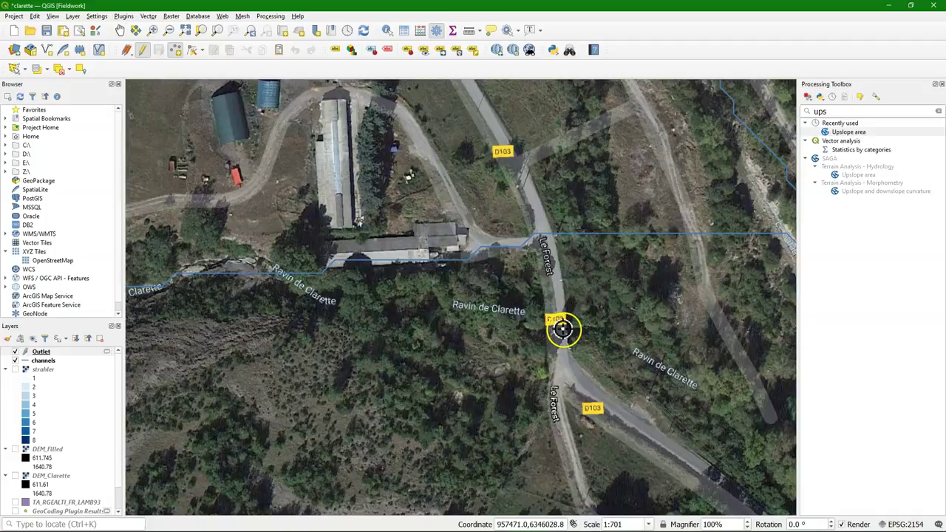
pyautogui.click(563, 329)
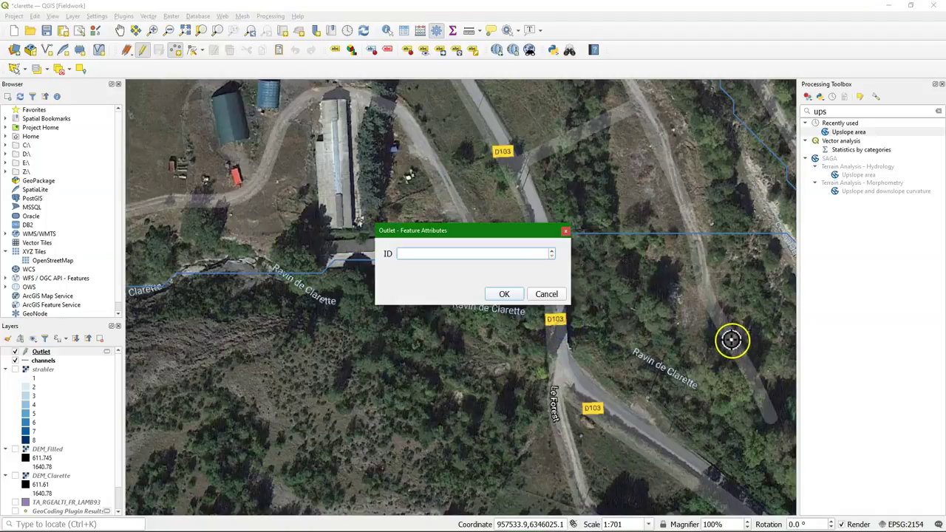
pyautogui.write('1')
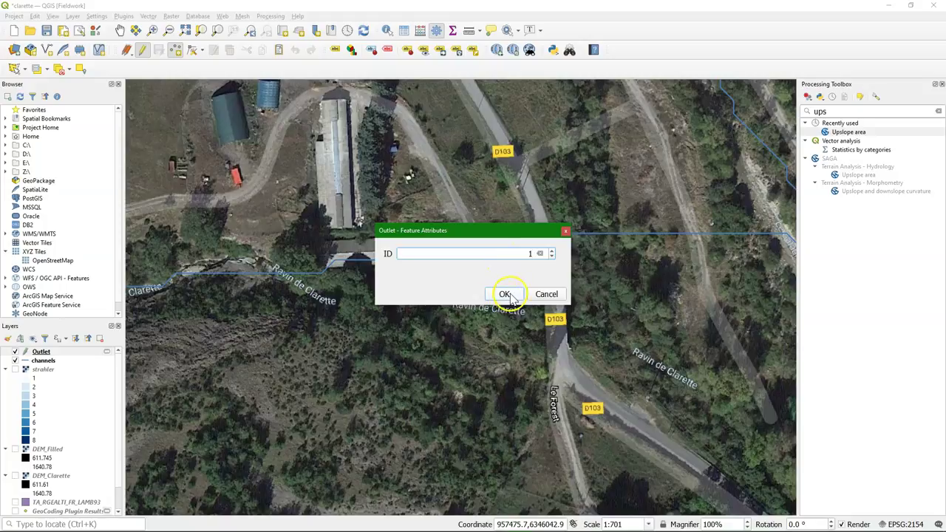
pyautogui.click(502, 294)
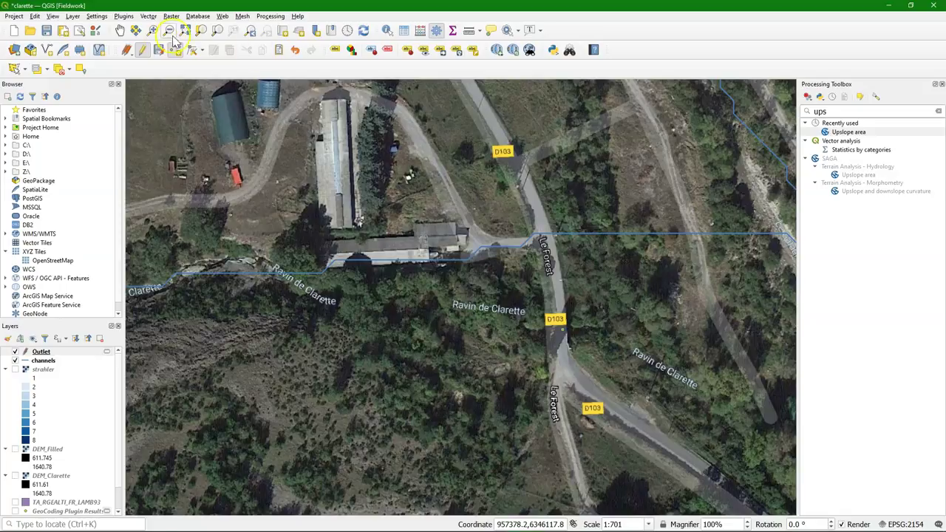
pyautogui.click(142, 49)
pyautogui.click(445, 275)
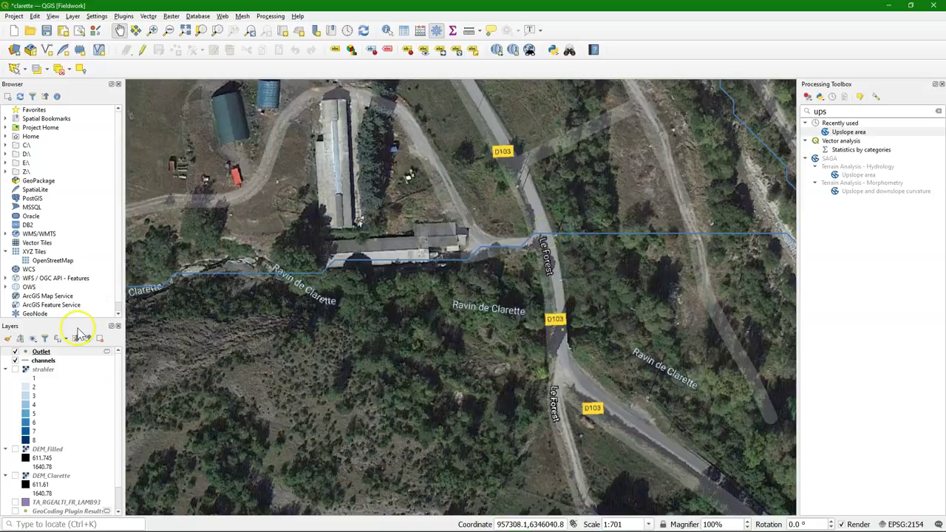
# Export the Outlet features as GeoPackage into fieldwork_database.gpkg
pyautogui.rightClick(38, 352)
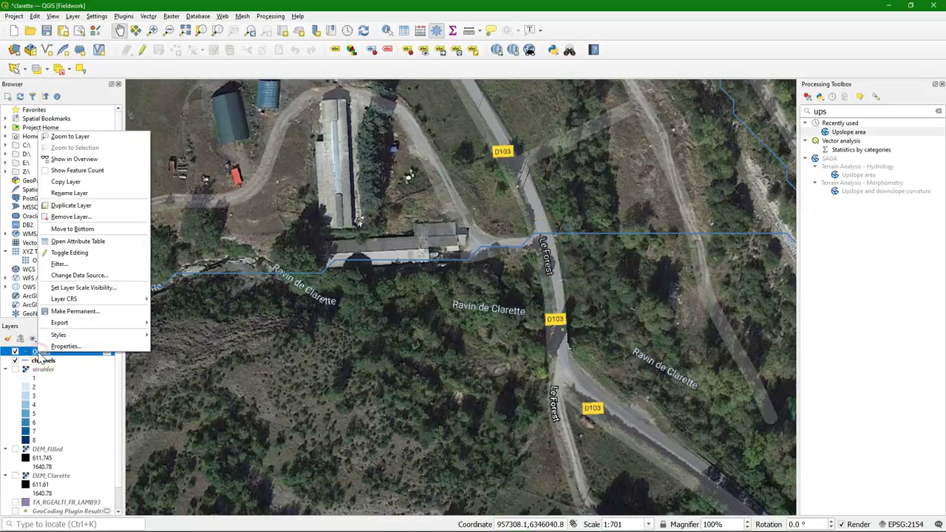
pyautogui.moveTo(89, 325)
pyautogui.click(205, 330)
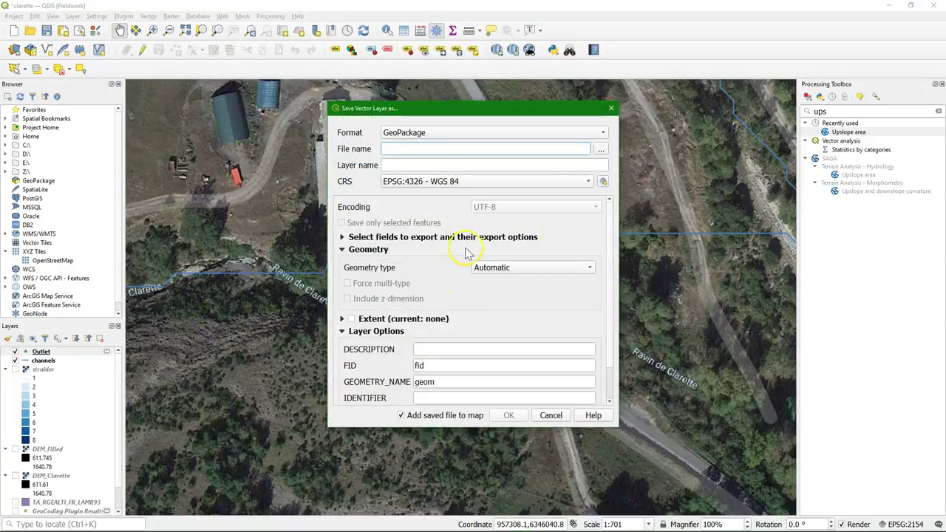
pyautogui.click(597, 133)
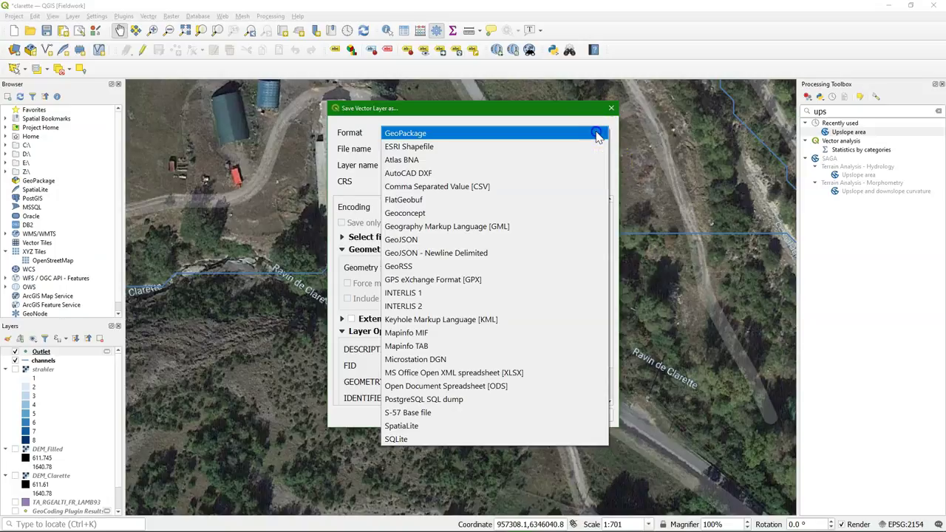
pyautogui.click(597, 134)
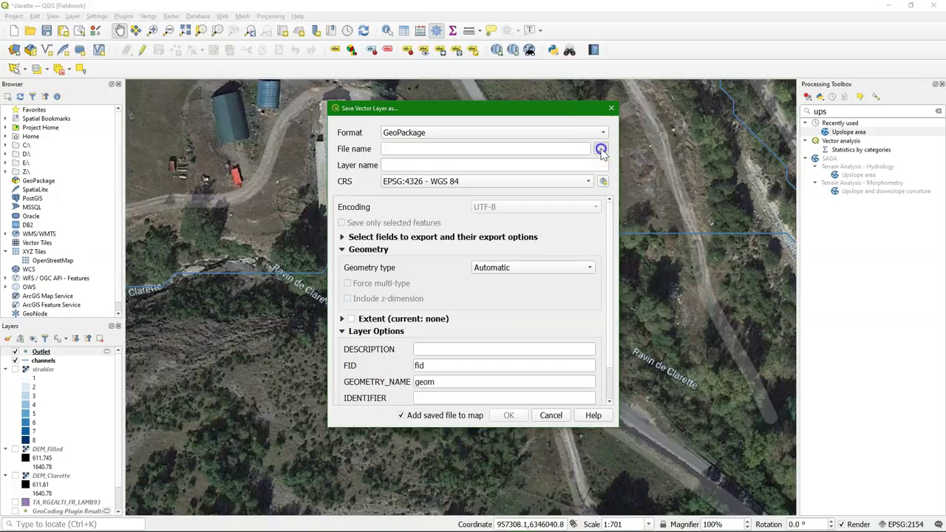
pyautogui.click(600, 149)
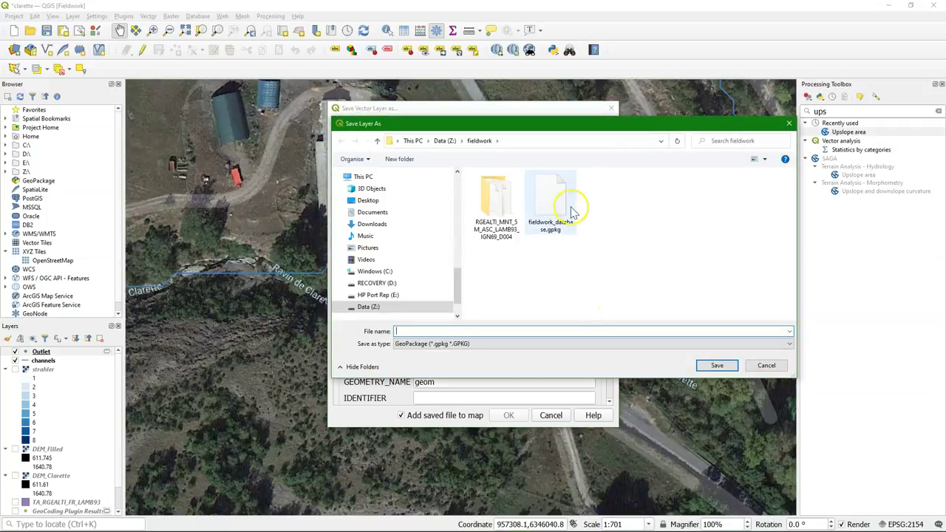
pyautogui.click(556, 209)
pyautogui.click(716, 365)
# Name the exported layer outlet, reproject to EPSG:2154 Lambert-93, and save it
pyautogui.moveTo(462, 165); pyautogui.dragTo(365, 175)
pyautogui.write('outlet')
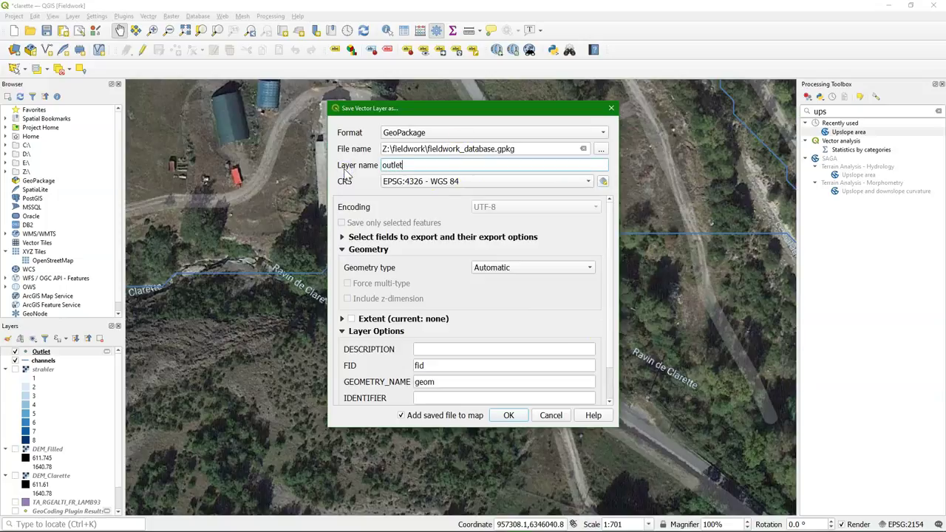
pyautogui.click(412, 190)
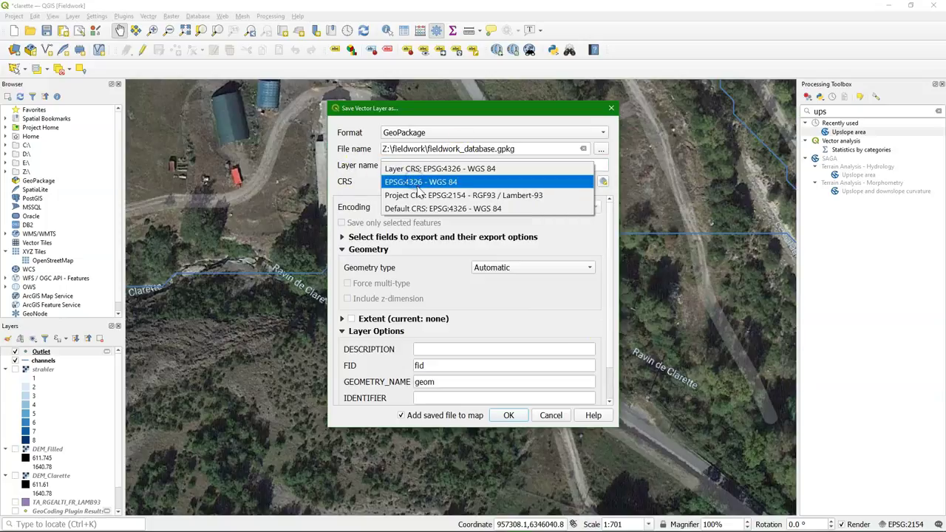
pyautogui.click(419, 195)
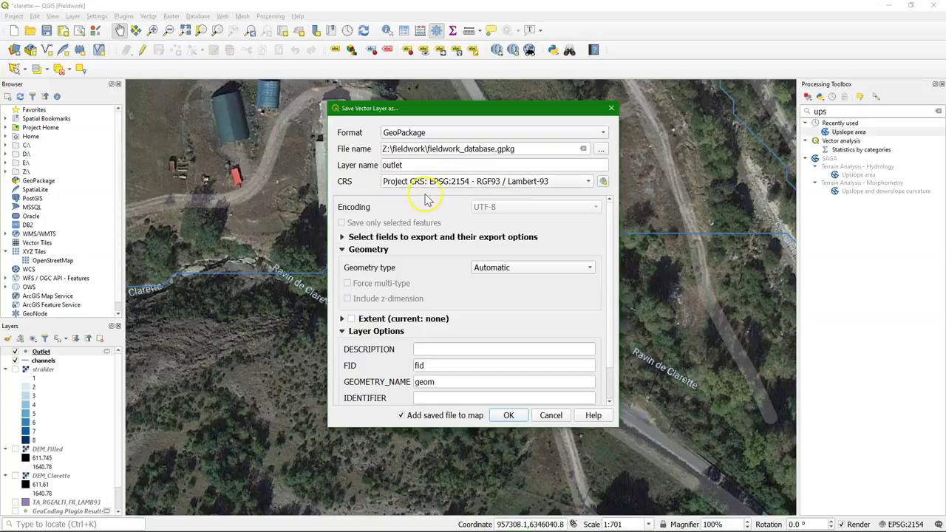
pyautogui.click(509, 416)
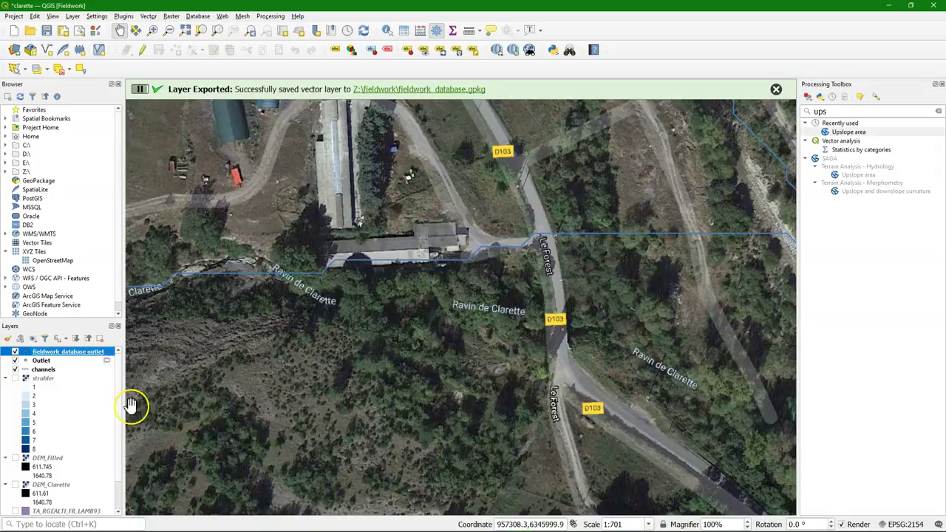
# Remove the temporary Outlet scratch layer from the project, confirming the removal
pyautogui.click(41, 361)
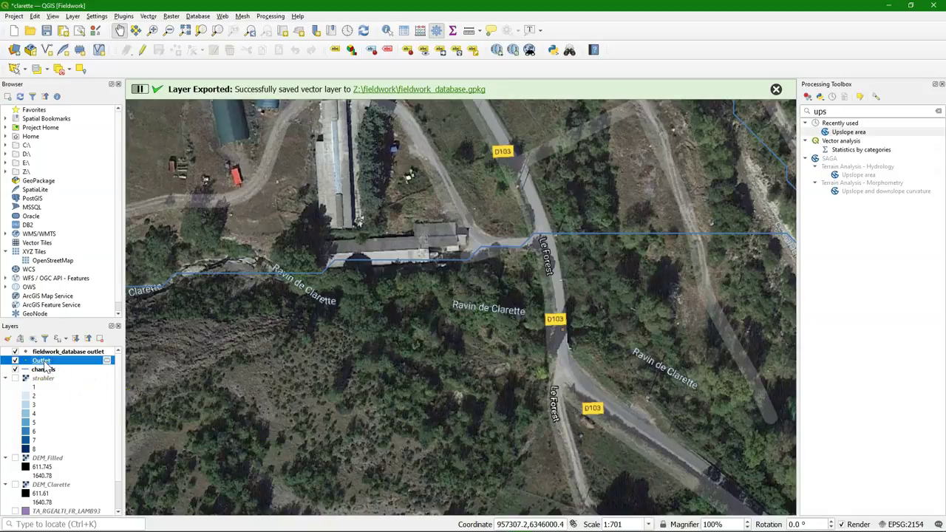
pyautogui.rightClick(44, 364)
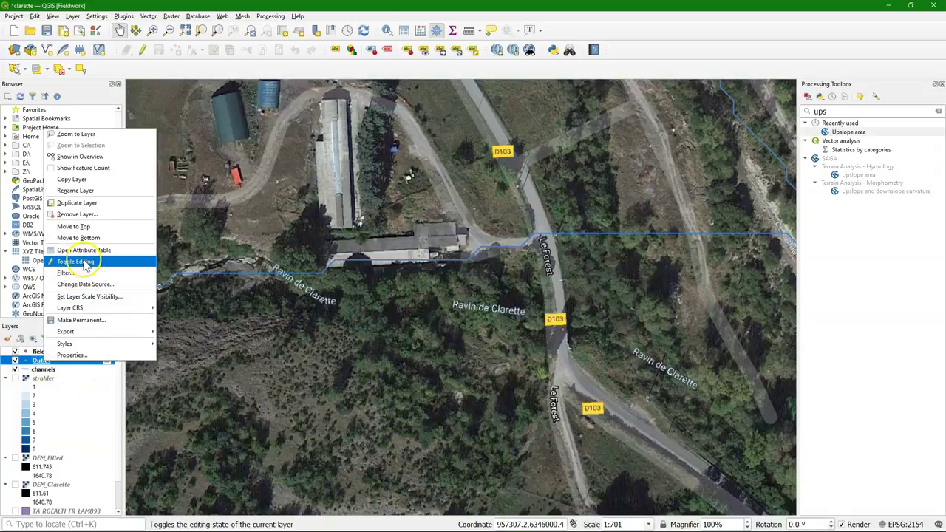
pyautogui.click(74, 215)
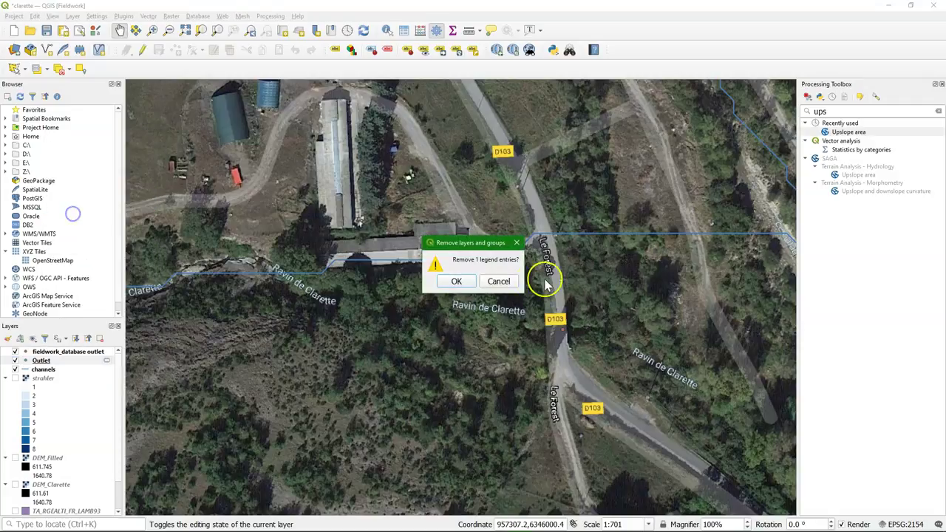
pyautogui.click(455, 280)
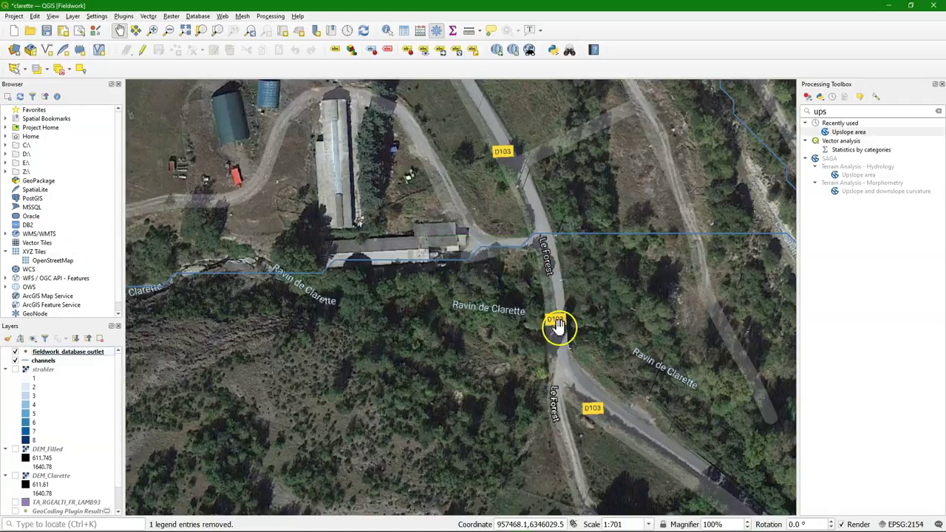
pyautogui.click(606, 319)
pyautogui.click(551, 256)
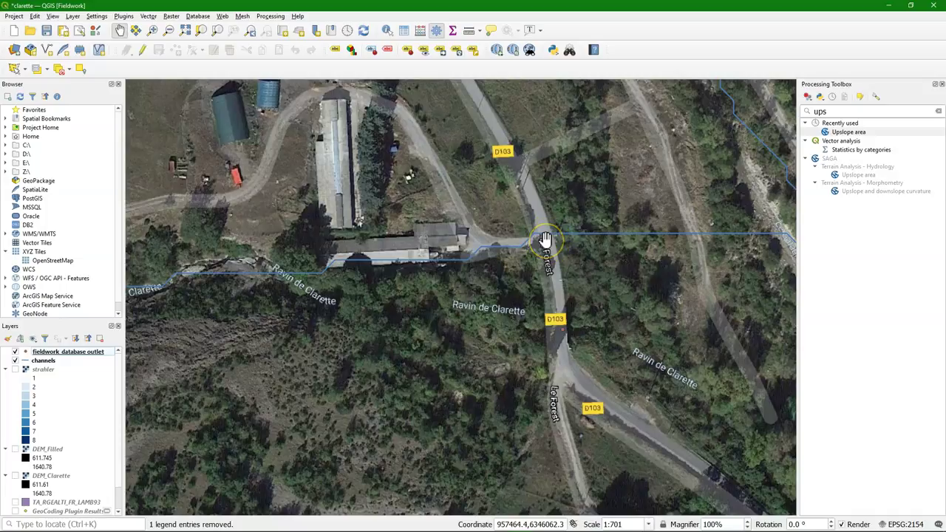
pyautogui.doubleClick(842, 110)
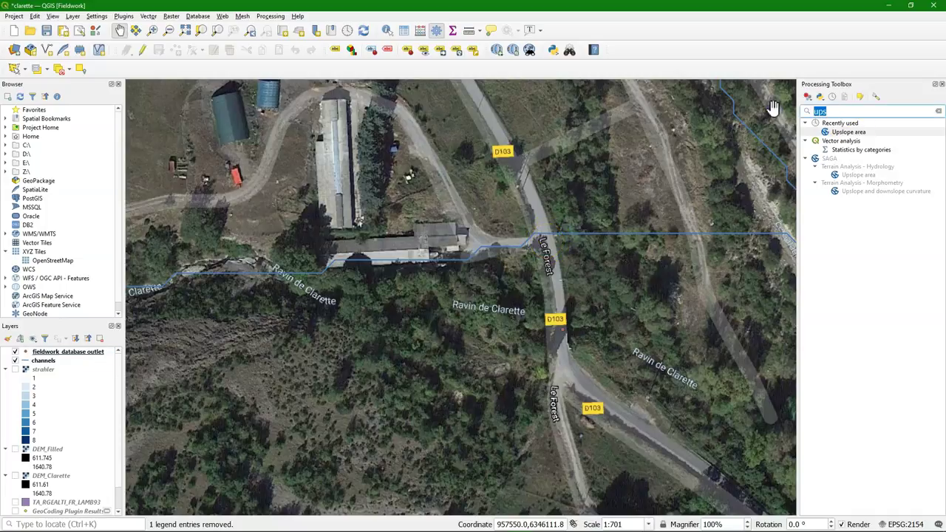
# Open Snap geometries to layer from a 'sna' search with channels as the reference layer
pyautogui.write('snap')
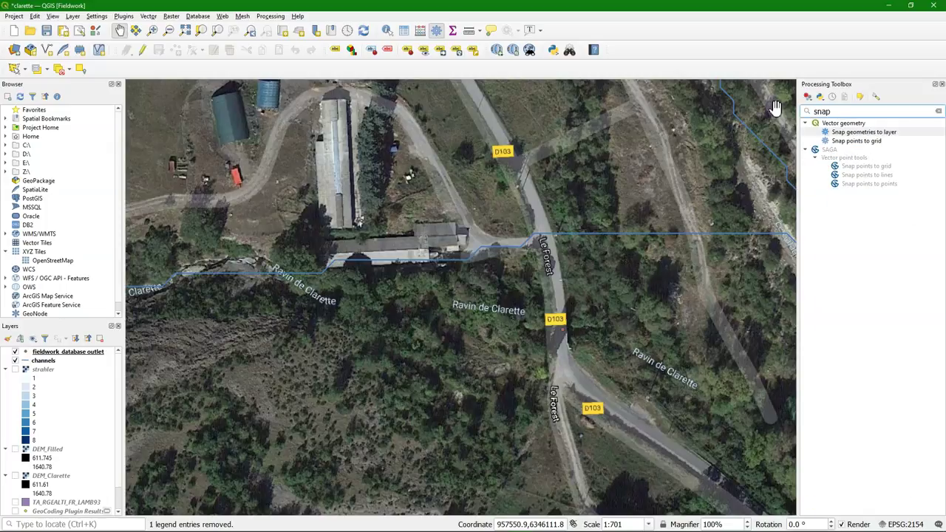
pyautogui.click(868, 132)
pyautogui.doubleClick(870, 135)
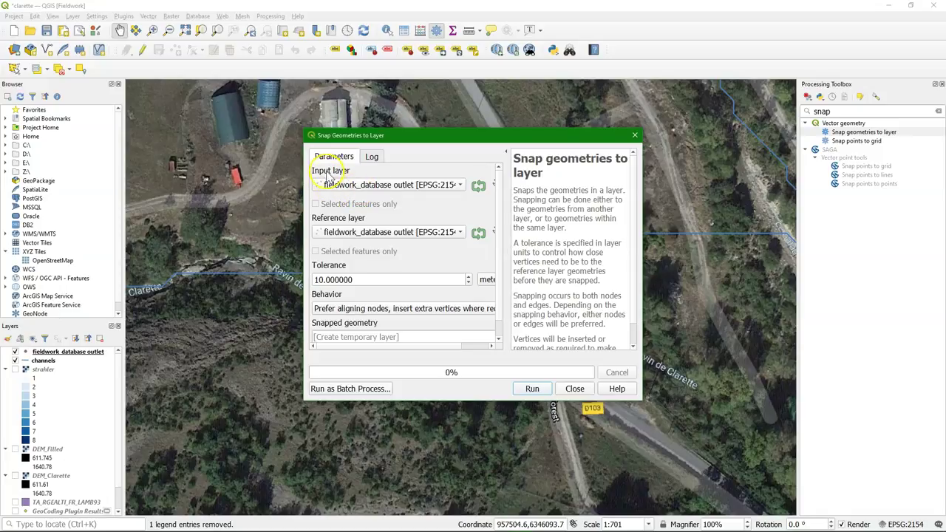
pyautogui.click(330, 235)
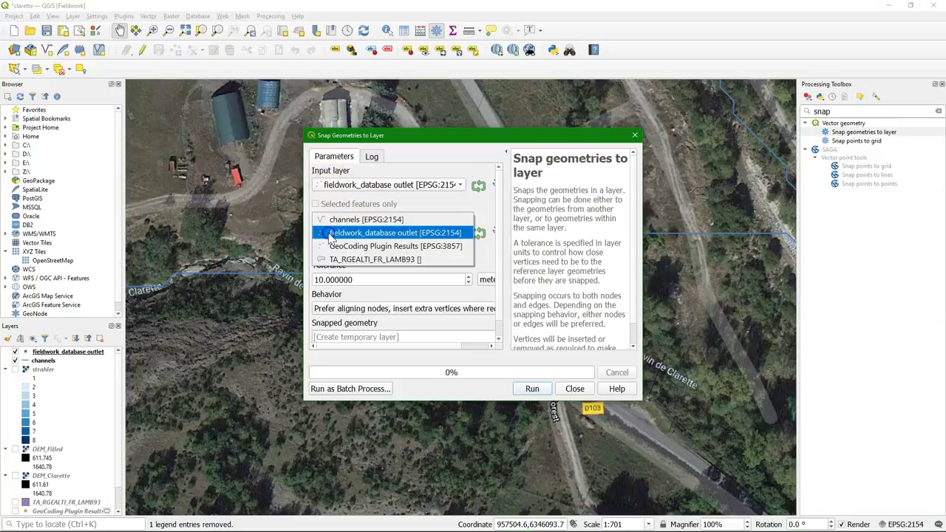
pyautogui.click(345, 222)
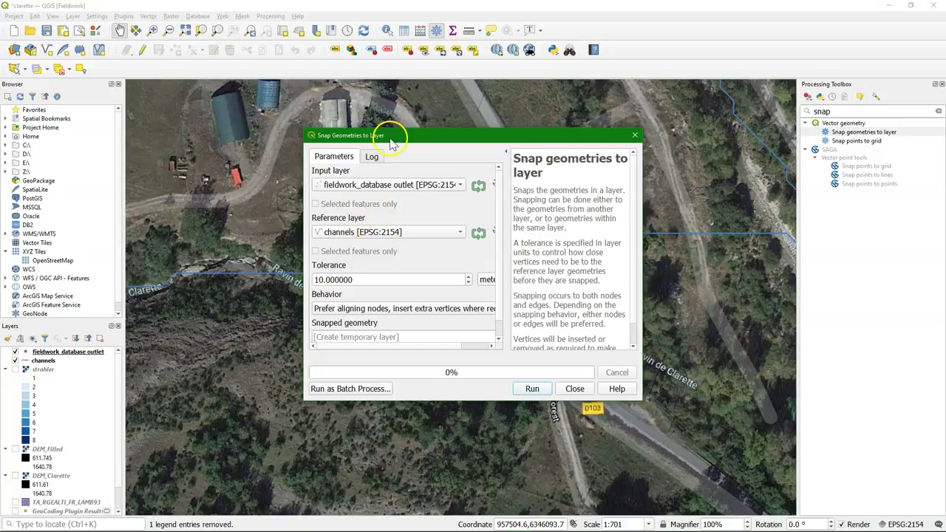
pyautogui.moveTo(392, 136); pyautogui.dragTo(695, 132)
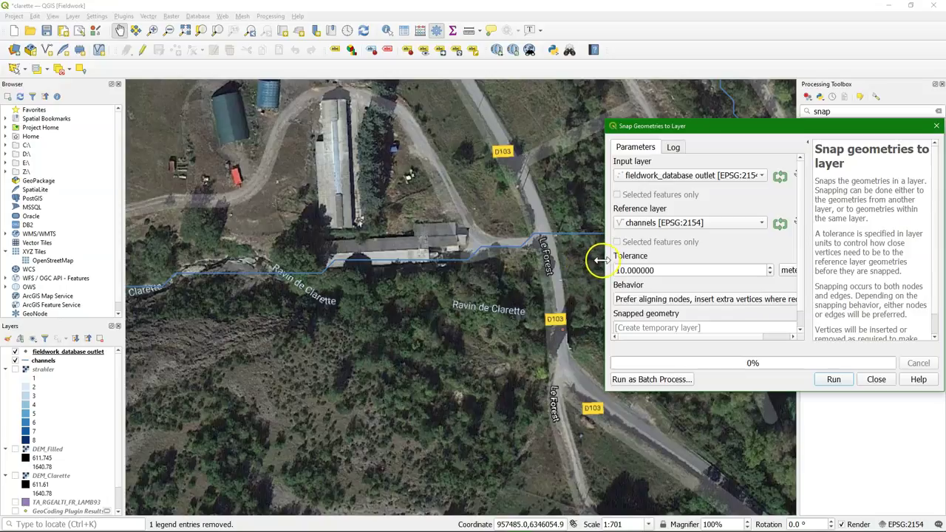
pyautogui.moveTo(605, 258); pyautogui.dragTo(572, 258)
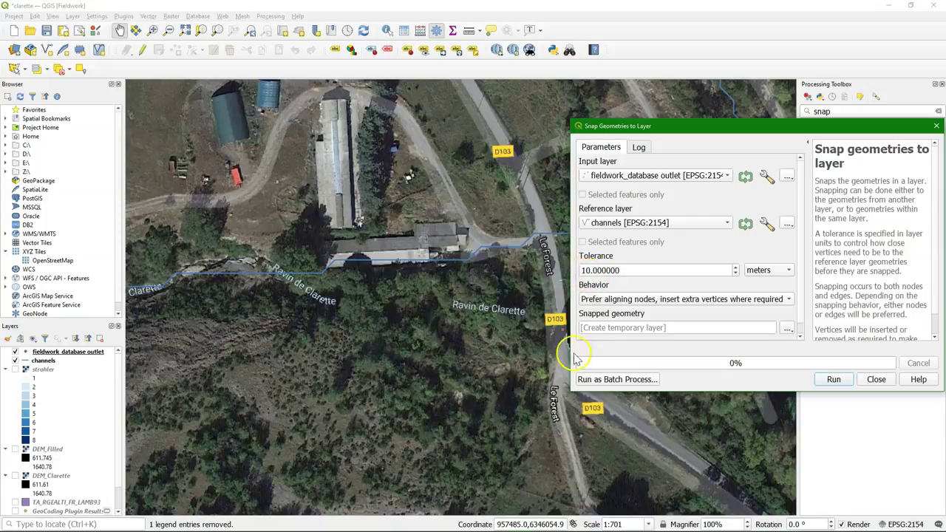
# Set the snapping tolerance to 100 meters and behaviour to Prefer closest point
pyautogui.click(589, 271)
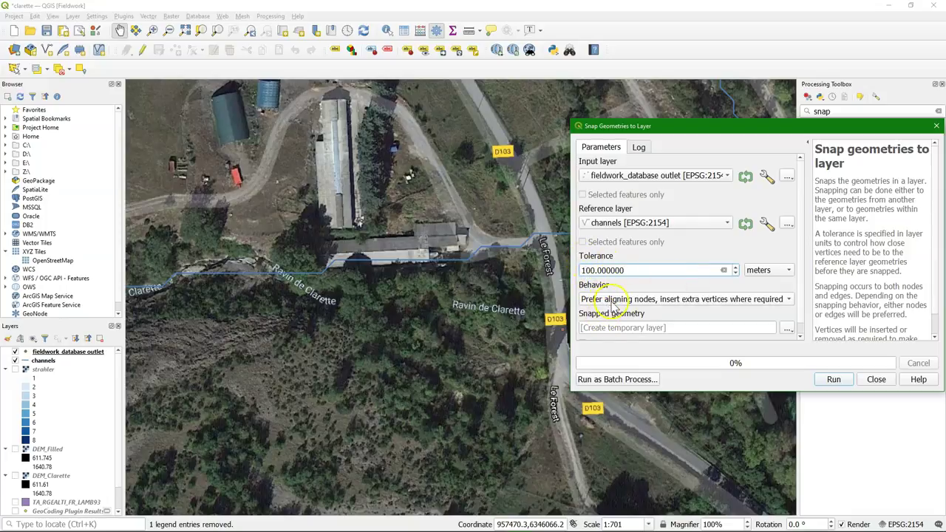
pyautogui.click(612, 303)
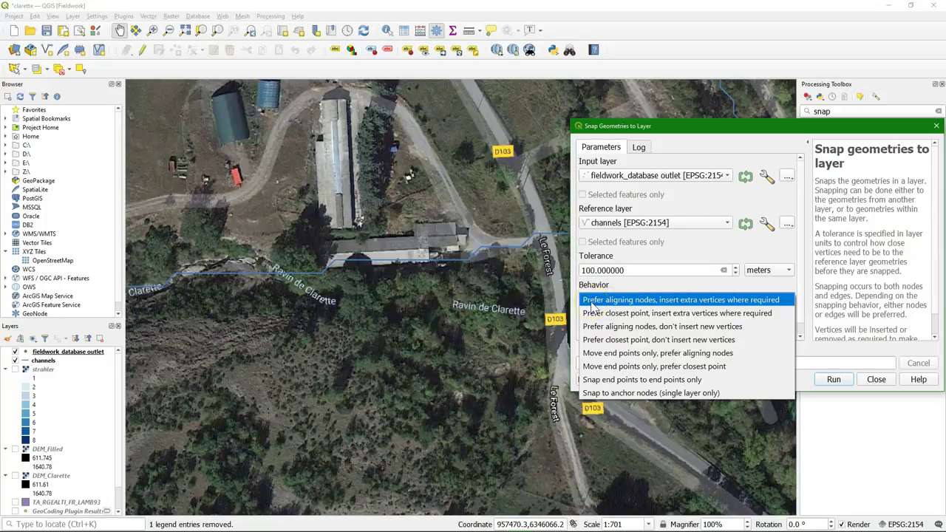
pyautogui.click(595, 314)
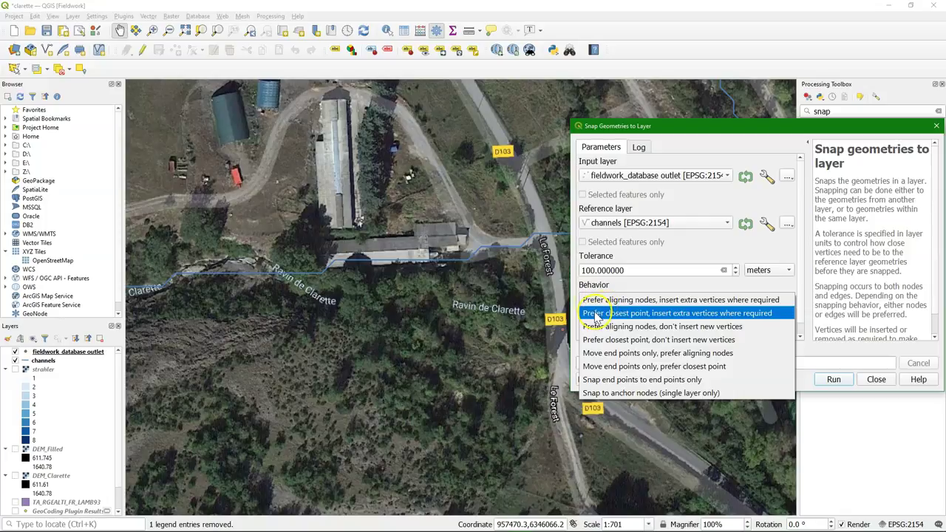
pyautogui.click(643, 316)
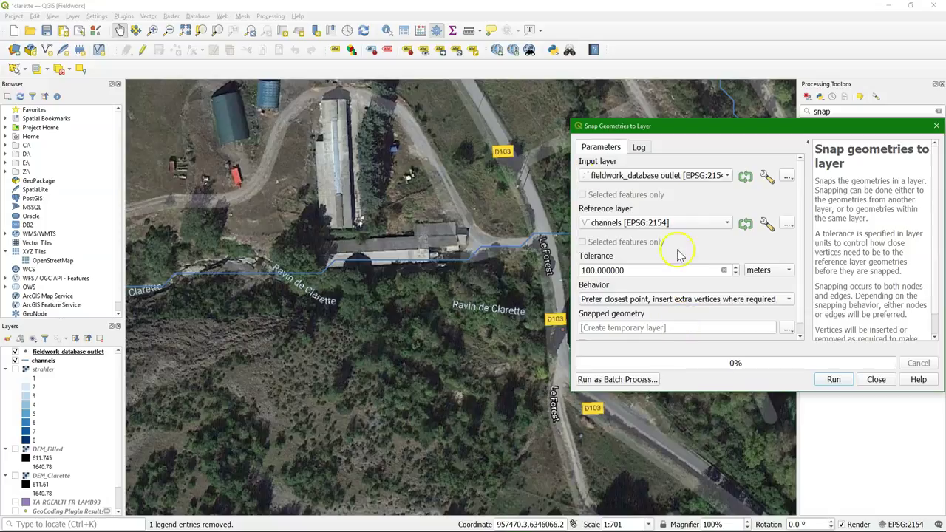
pyautogui.scroll(-1, 798, 325)
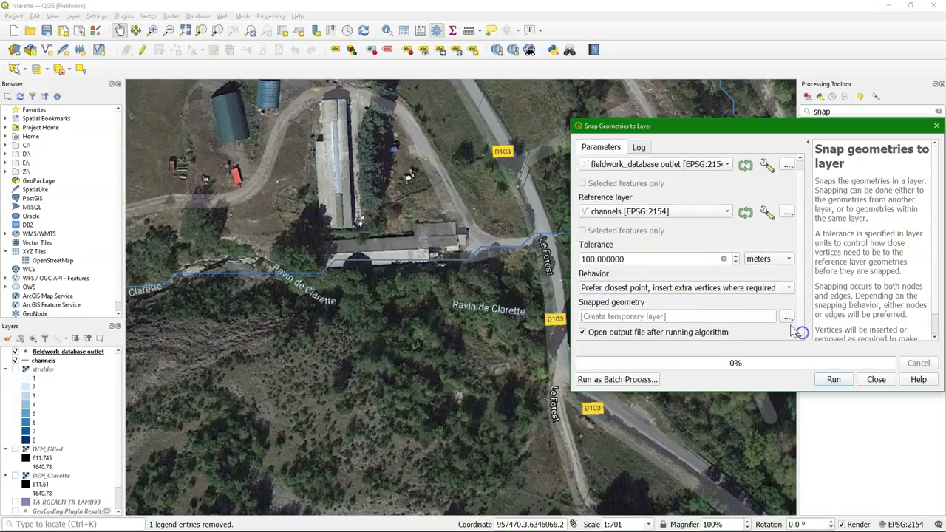
# Save the snapped output to fieldwork_database.gpkg as 'snapped outlet' and run the snap
pyautogui.click(787, 316)
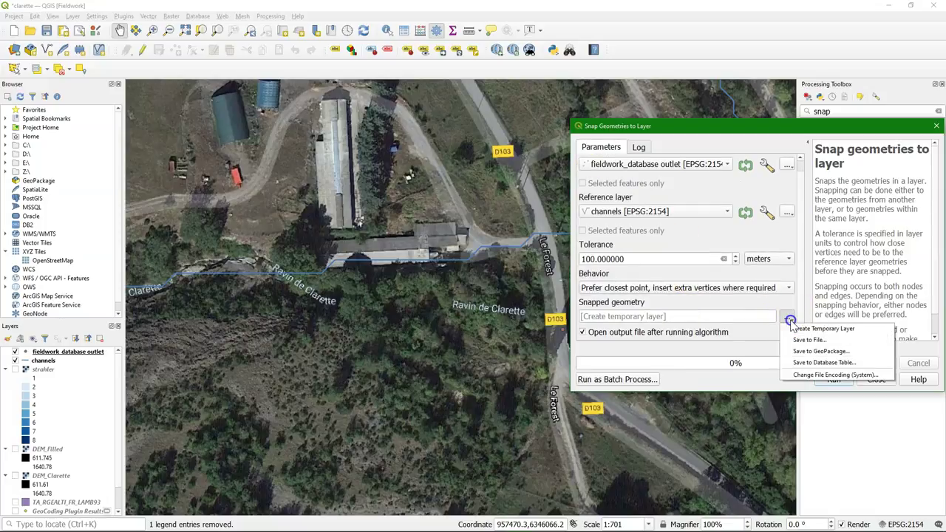
pyautogui.click(813, 350)
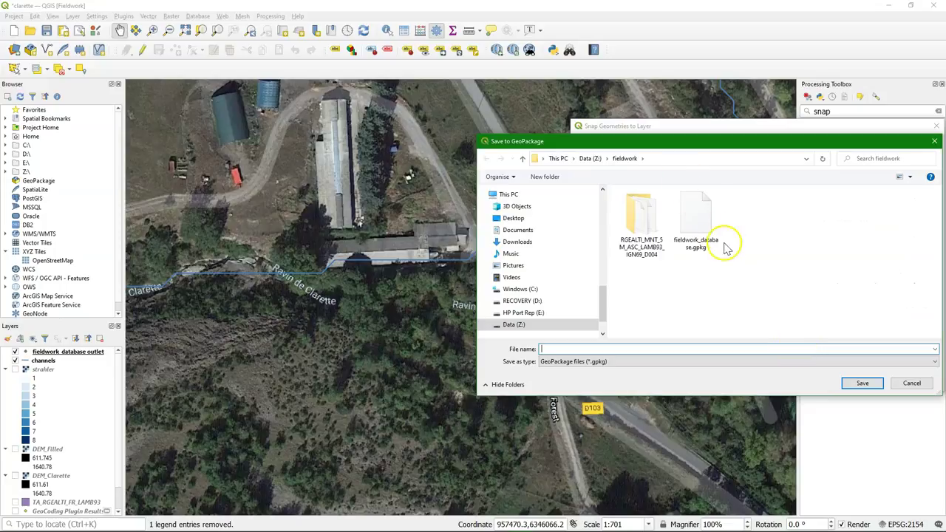
pyautogui.click(695, 223)
pyautogui.click(862, 382)
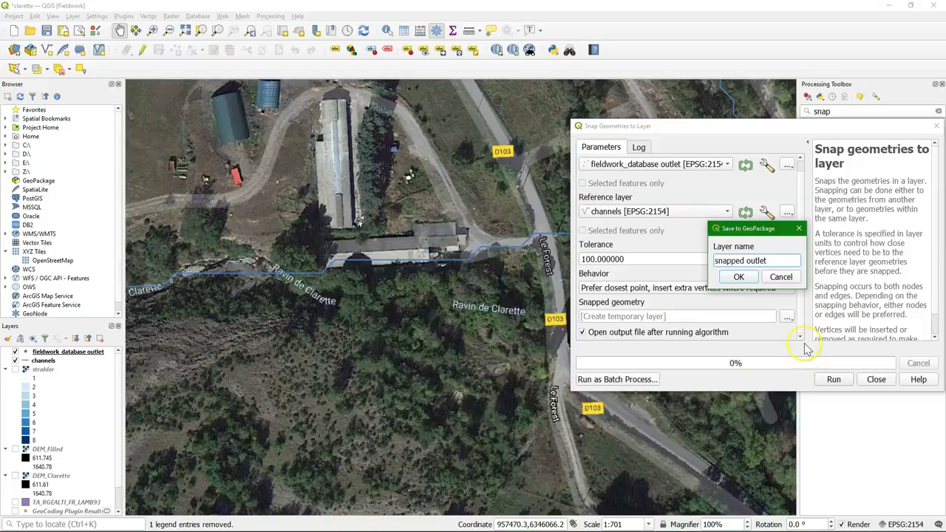
pyautogui.click(738, 278)
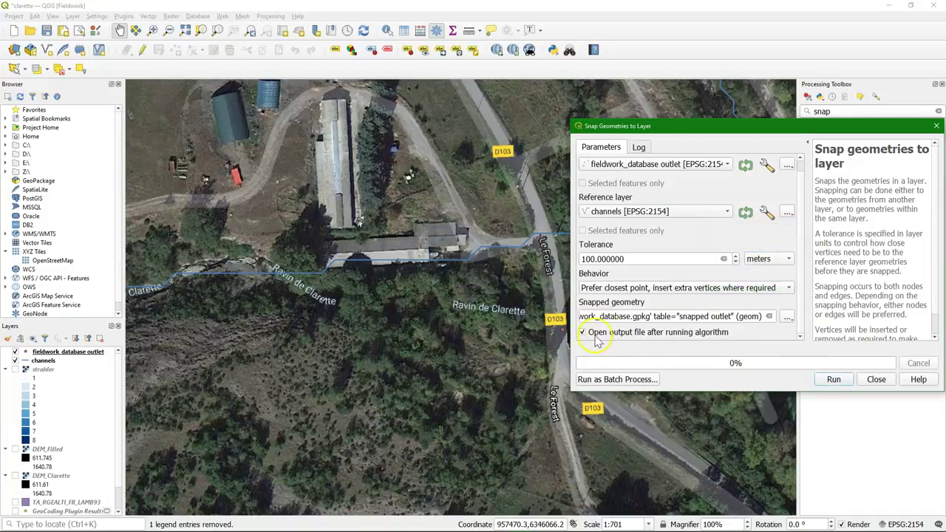
pyautogui.click(842, 379)
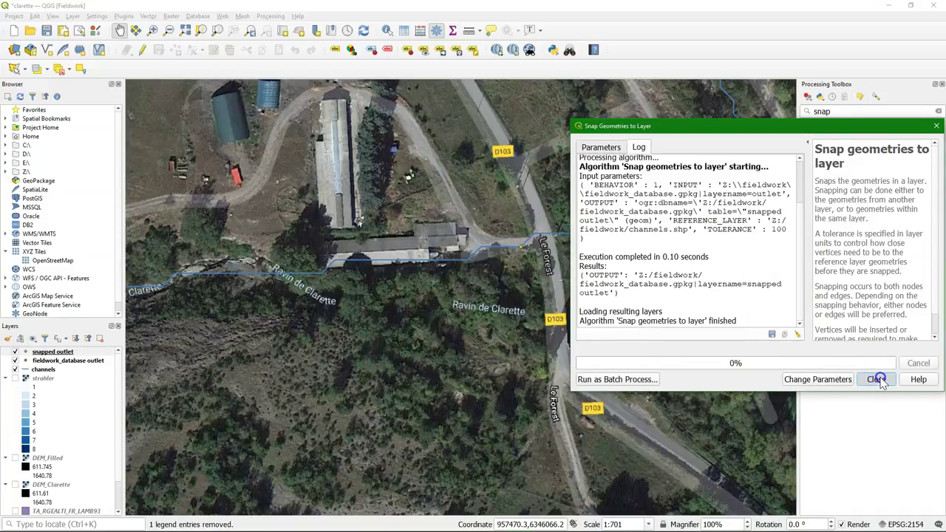
pyautogui.click(876, 379)
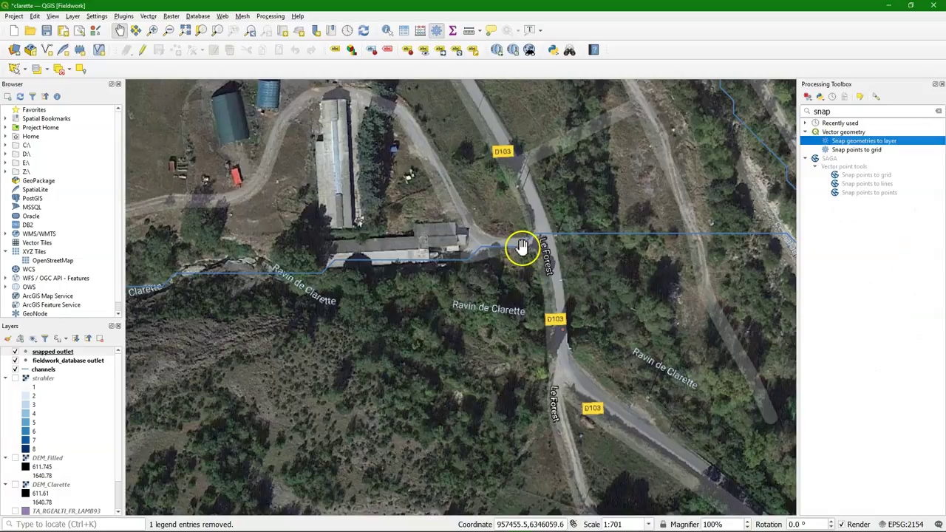
# Check the snapped outlet attribute table showing the point with ID 1, then close it
pyautogui.rightClick(45, 353)
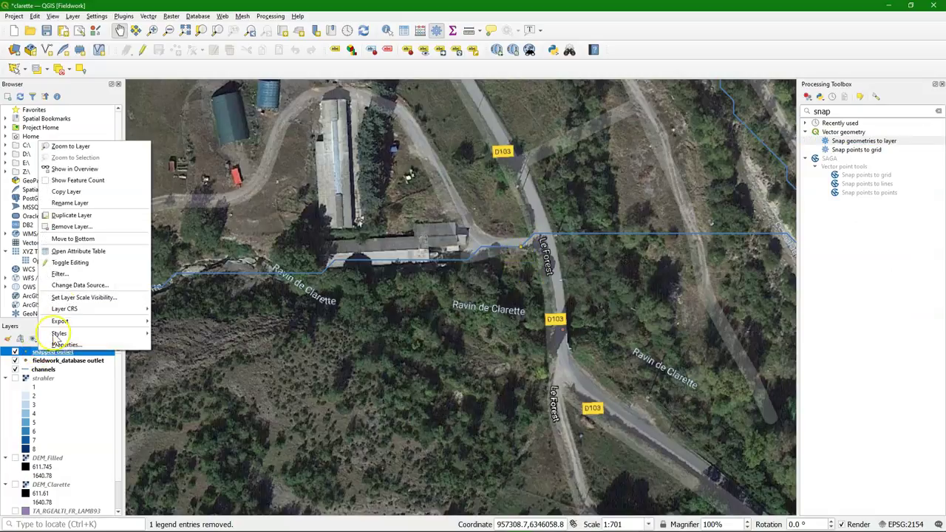
pyautogui.click(67, 250)
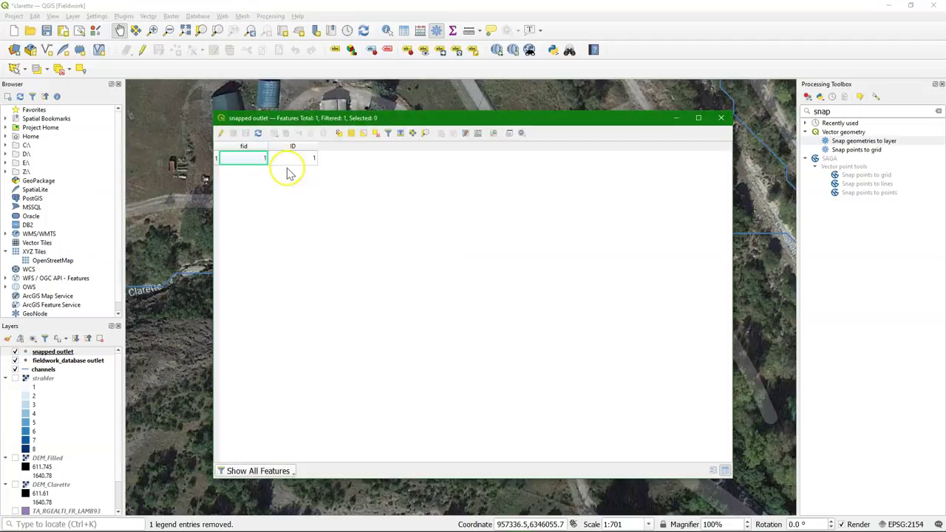
pyautogui.click(721, 117)
# Open Add X/Y fields to layer via an 'add' search, using Project CRS EPSG:2154
pyautogui.click(923, 111)
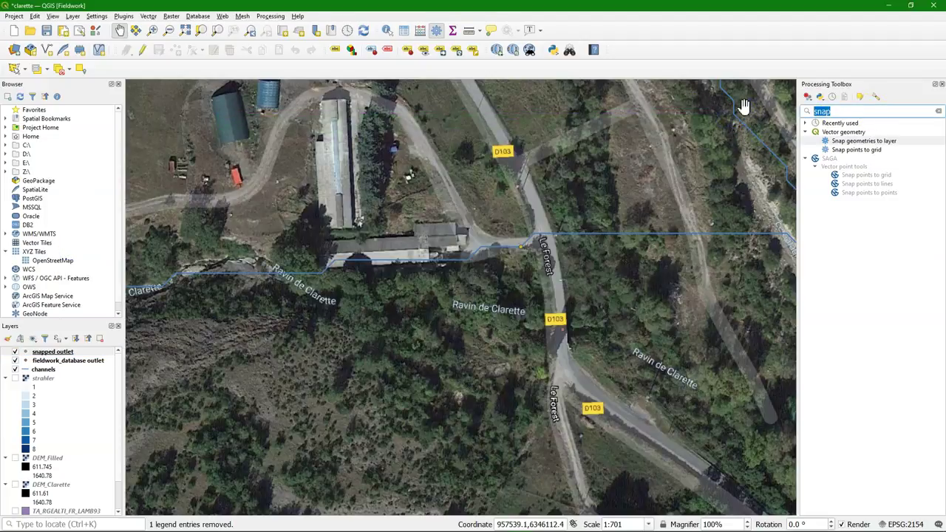
pyautogui.write('add')
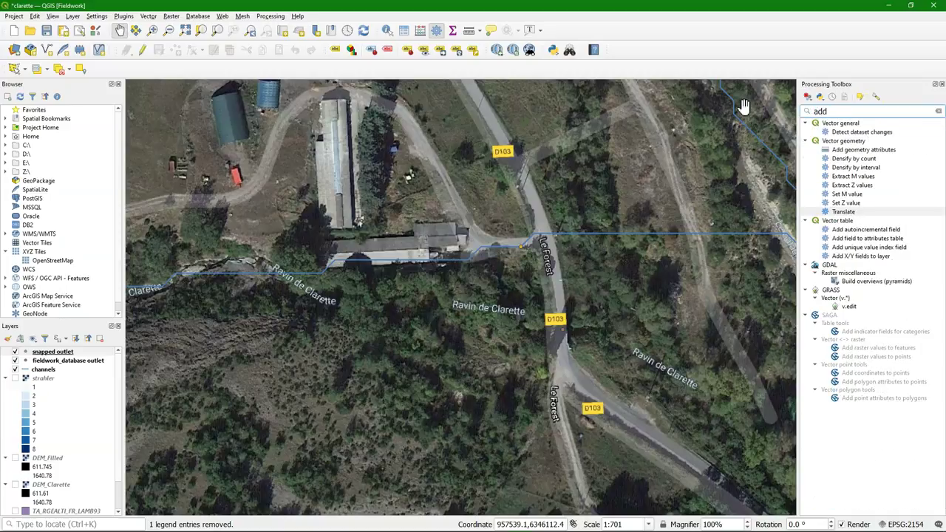
pyautogui.click(853, 256)
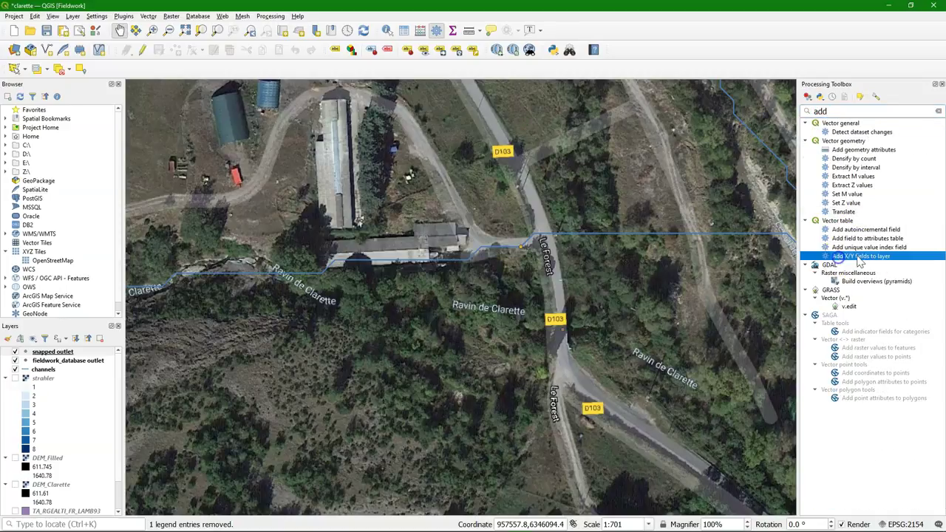
pyautogui.doubleClick(866, 258)
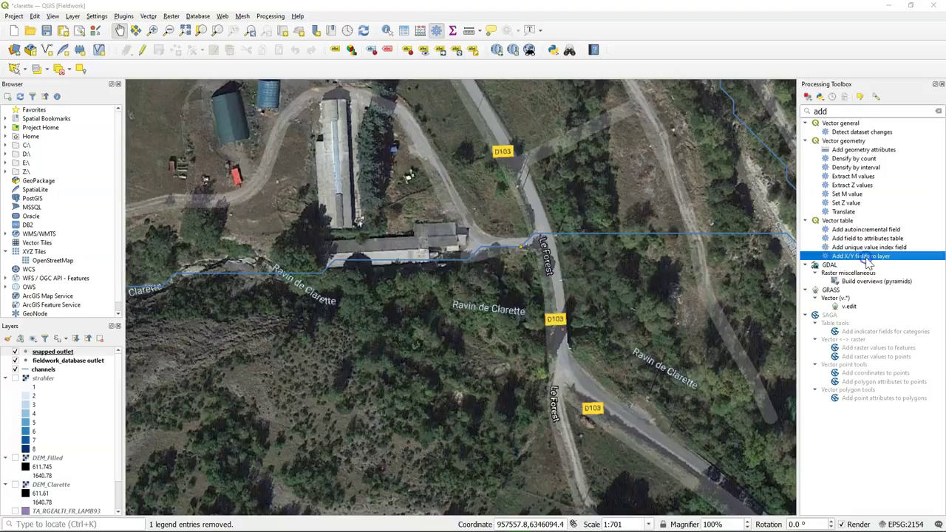
pyautogui.moveTo(784, 131); pyautogui.dragTo(585, 111)
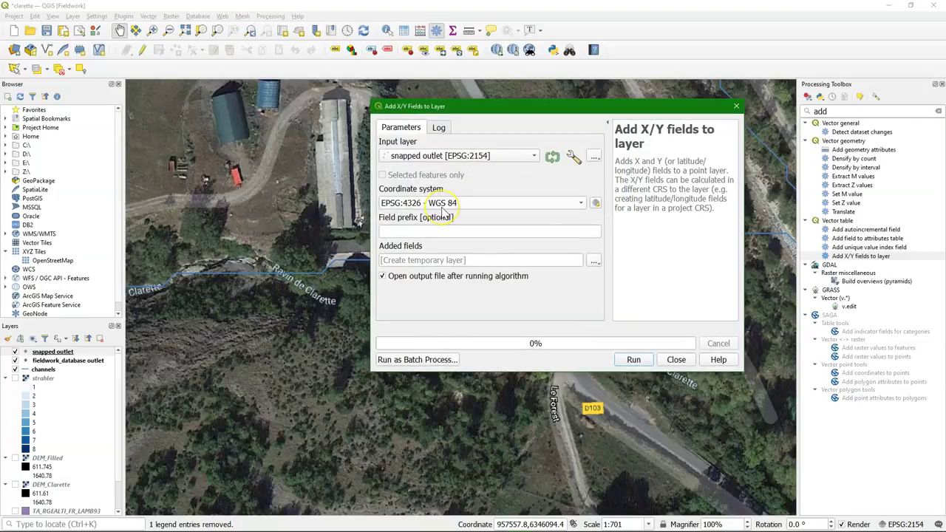
pyautogui.click(434, 205)
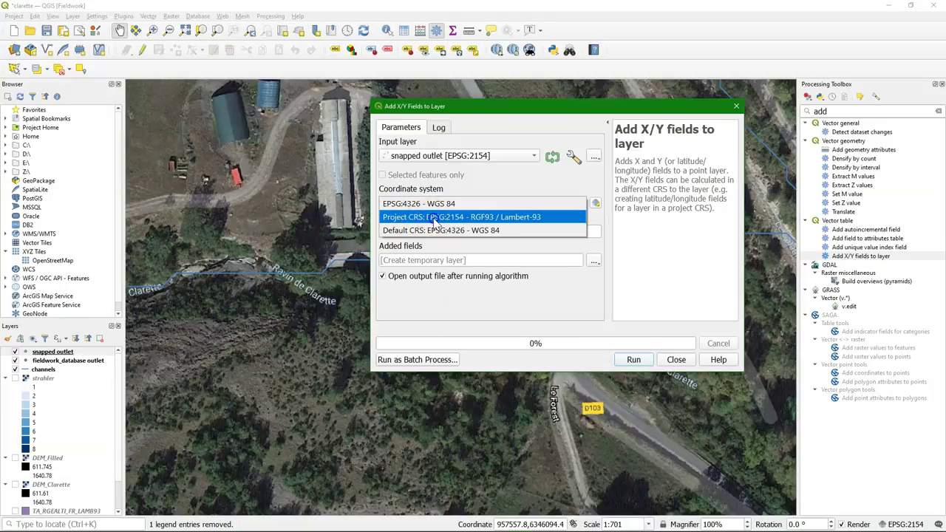
pyautogui.click(436, 218)
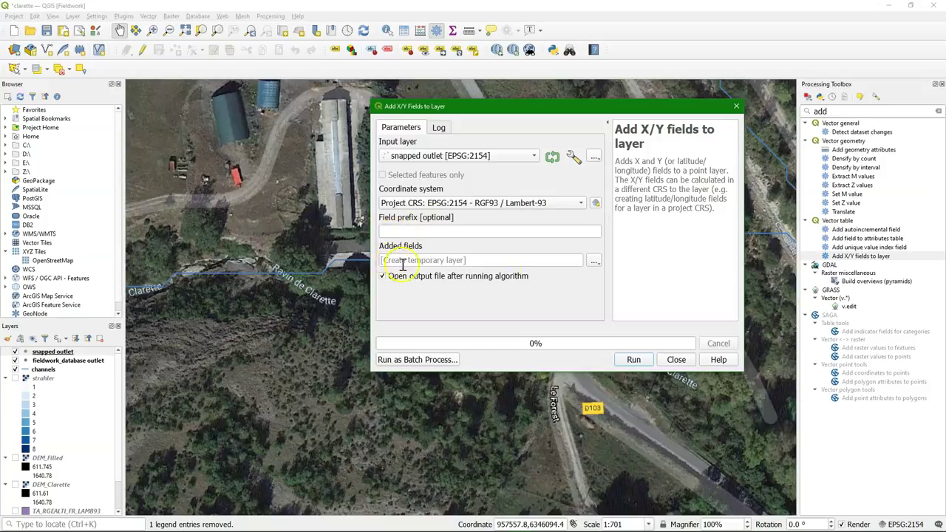
# Save the output to fieldwork_database.gpkg as 'snapped outlet xy' and run the tool
pyautogui.click(595, 262)
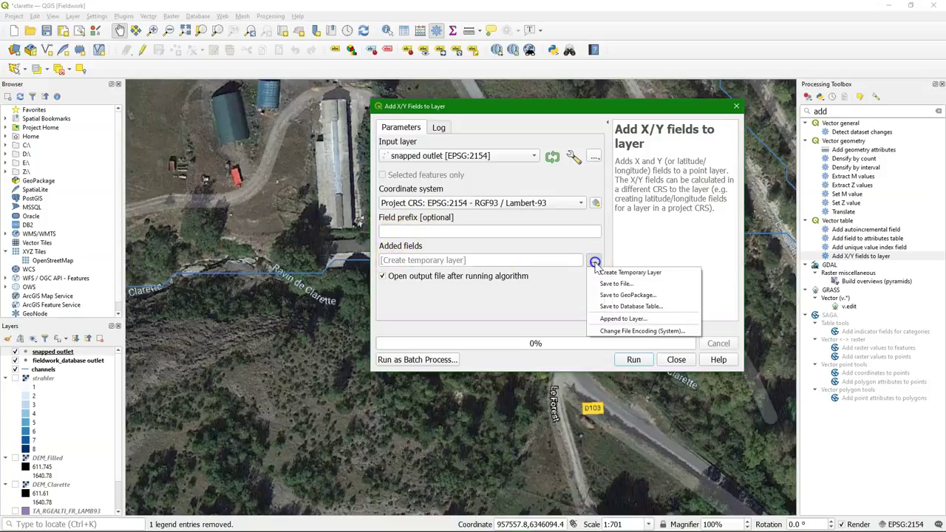
pyautogui.click(628, 295)
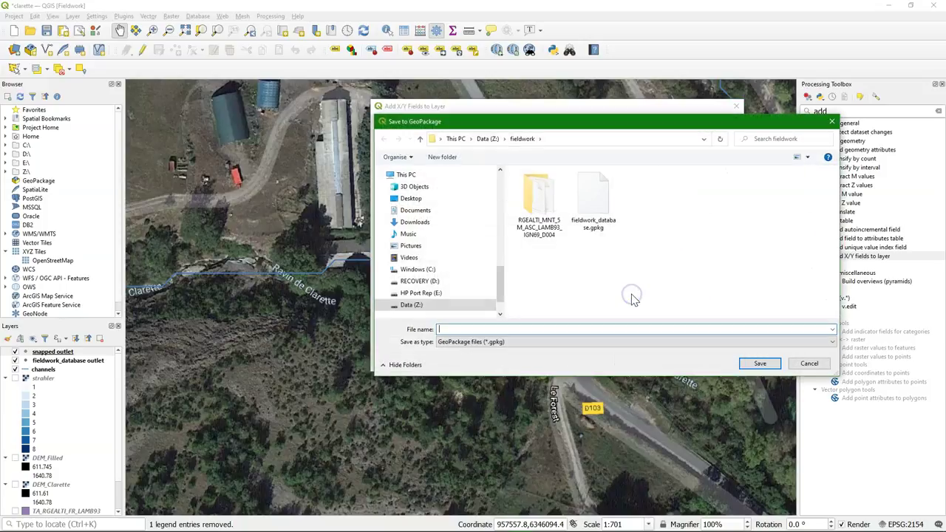
pyautogui.click(595, 196)
pyautogui.click(759, 363)
pyautogui.click(743, 362)
pyautogui.write('sa')
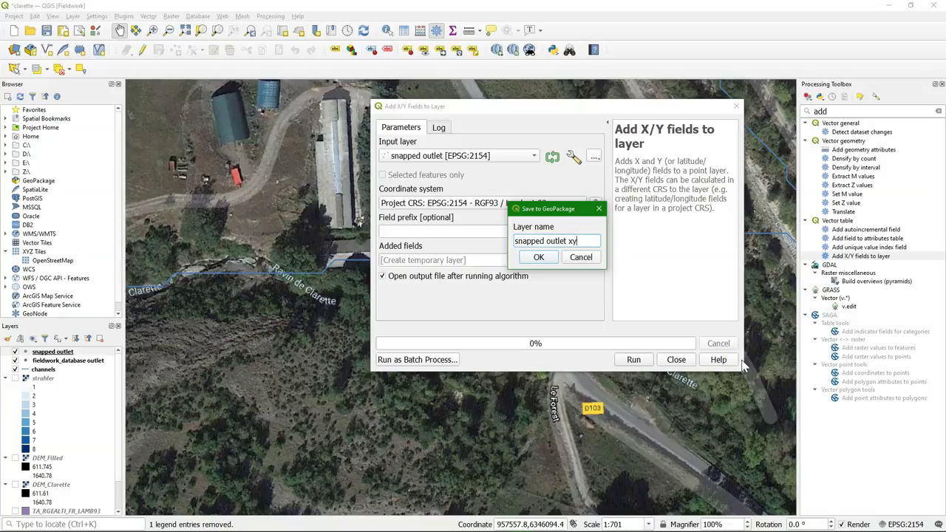
pyautogui.click(539, 256)
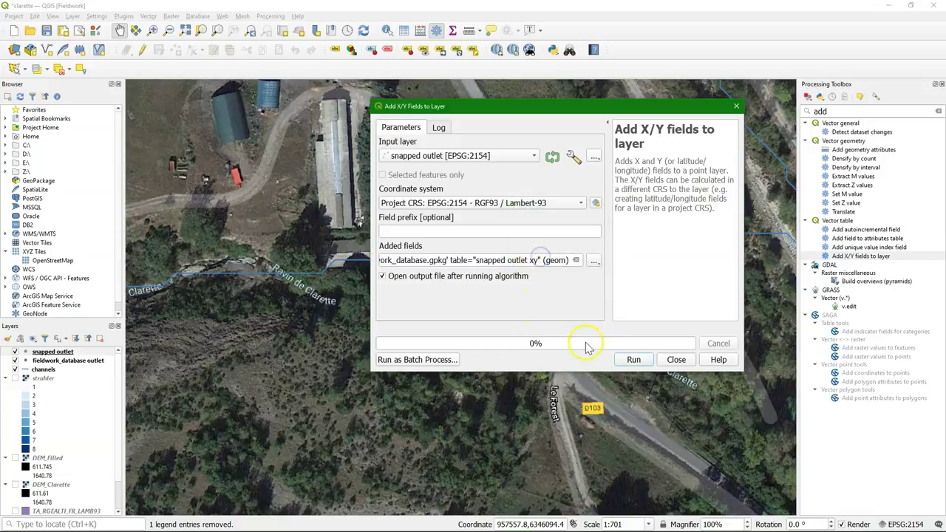
pyautogui.click(631, 361)
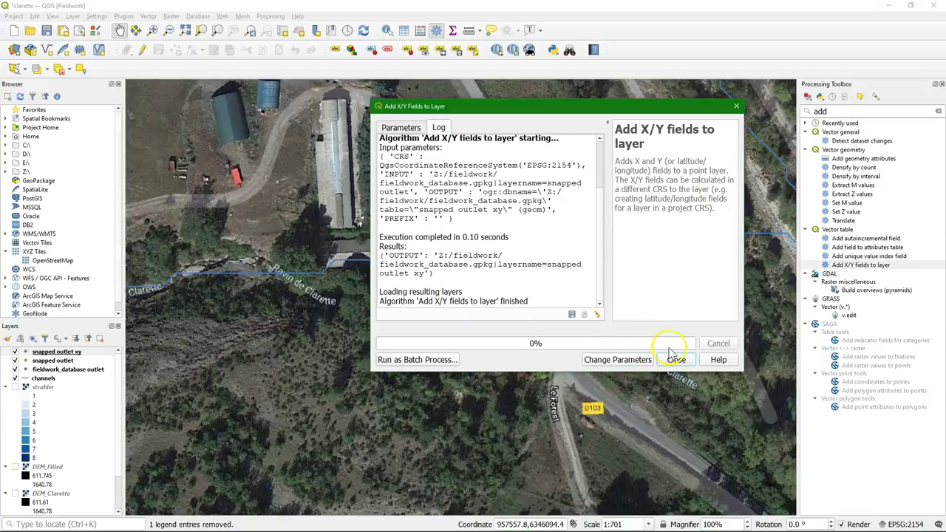
pyautogui.click(675, 359)
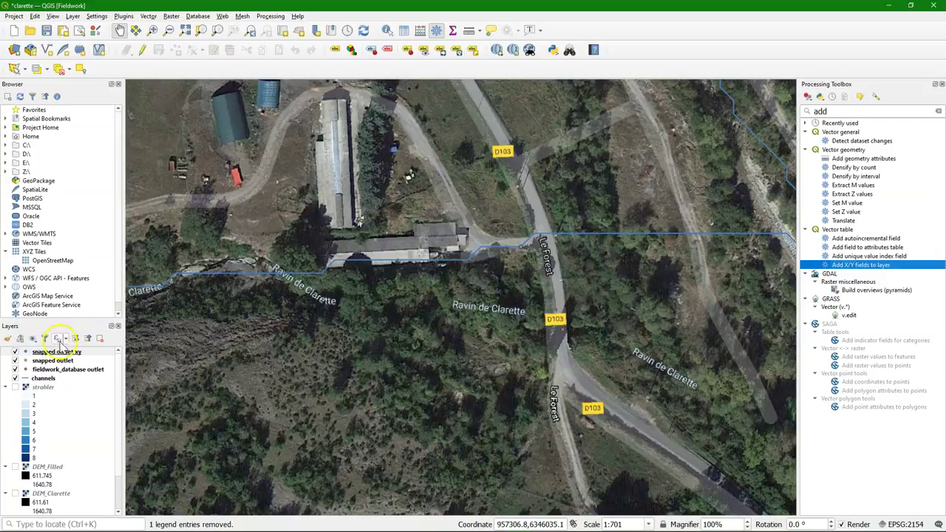
# Open the snapped outlet xy table (ID 1, x 957455, y 6346060) docked beneath the map
pyautogui.rightClick(59, 351)
pyautogui.click(87, 254)
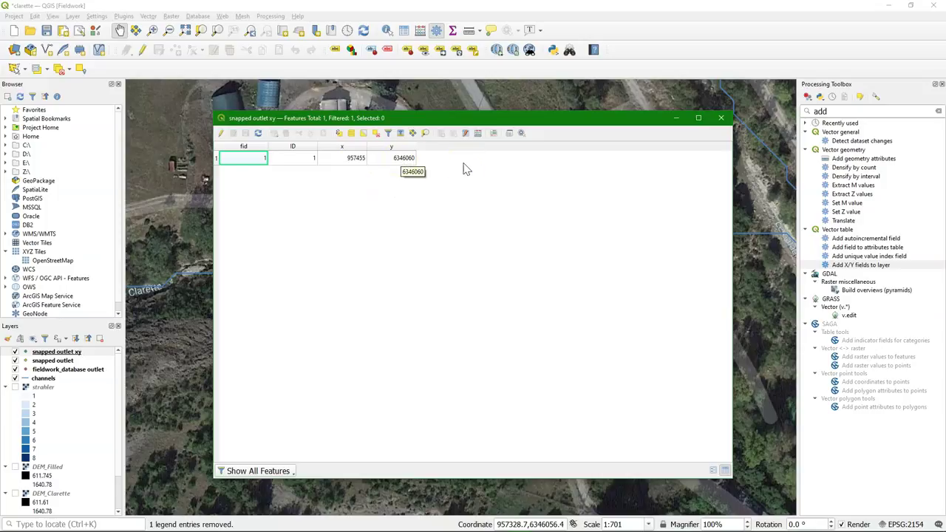
pyautogui.click(510, 135)
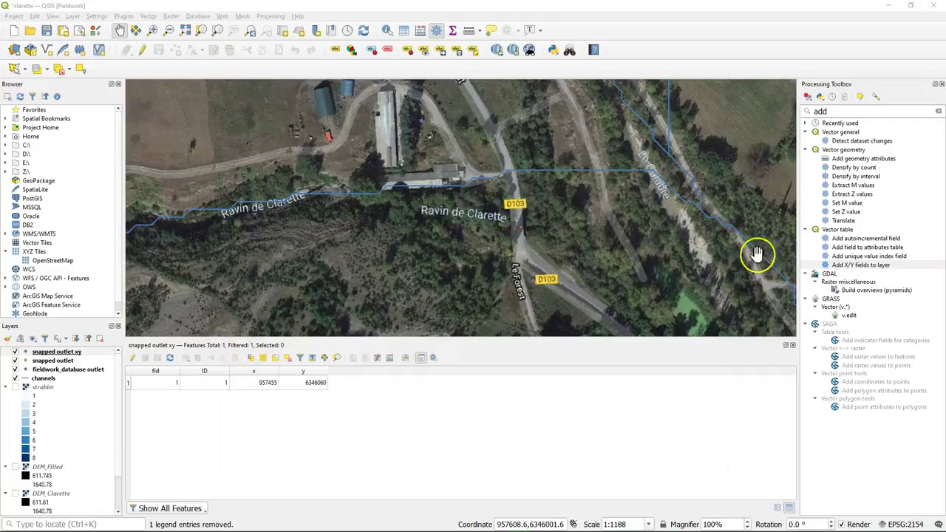
pyautogui.doubleClick(821, 111)
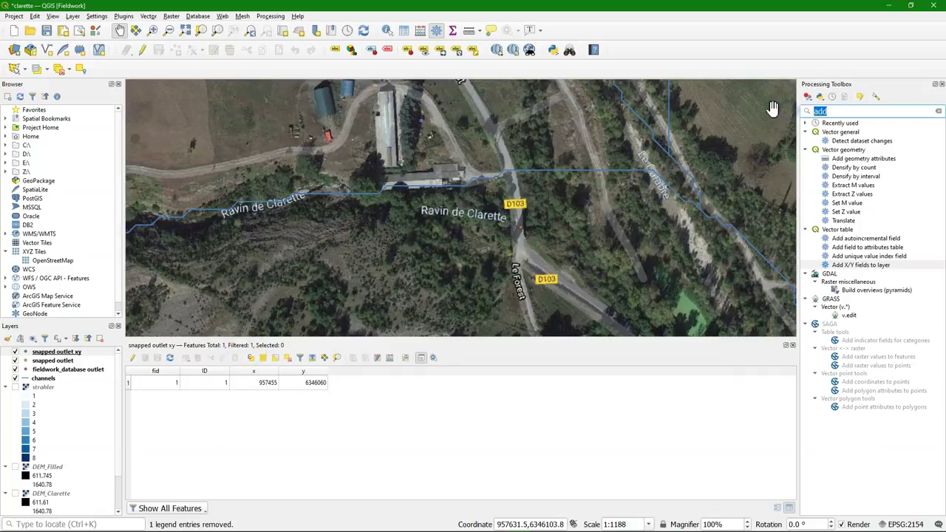
# Open Upslope Area and paste the snapped outlet 957455, 6346060 as Target X and Target Y
pyautogui.write('upsl')
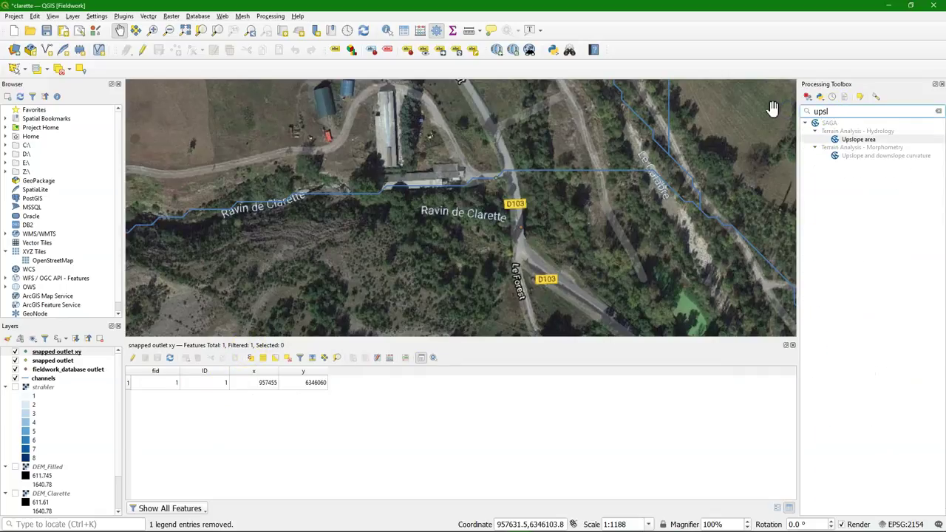
pyautogui.doubleClick(859, 140)
pyautogui.click(280, 449)
pyautogui.click(267, 384)
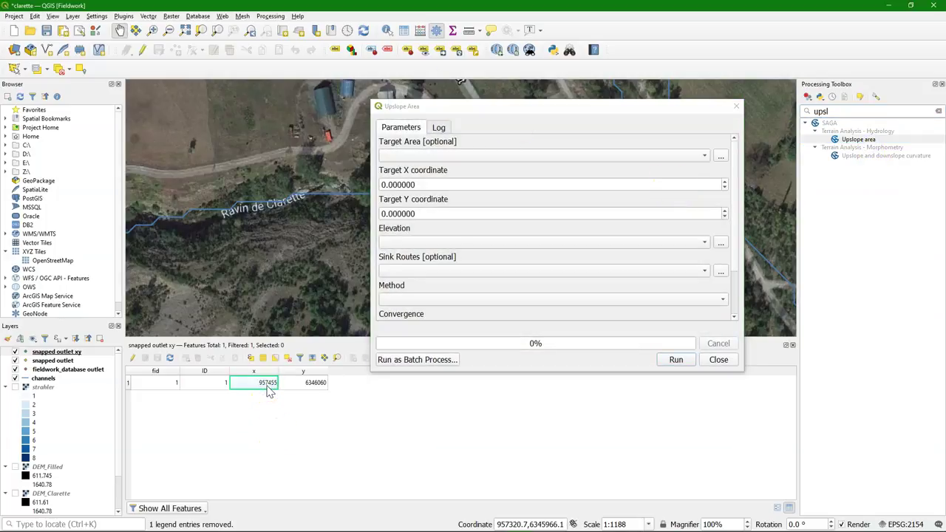
pyautogui.click(427, 184)
pyautogui.hotkey('ctrl', 'a')
pyautogui.write('957455')
pyautogui.click(316, 384)
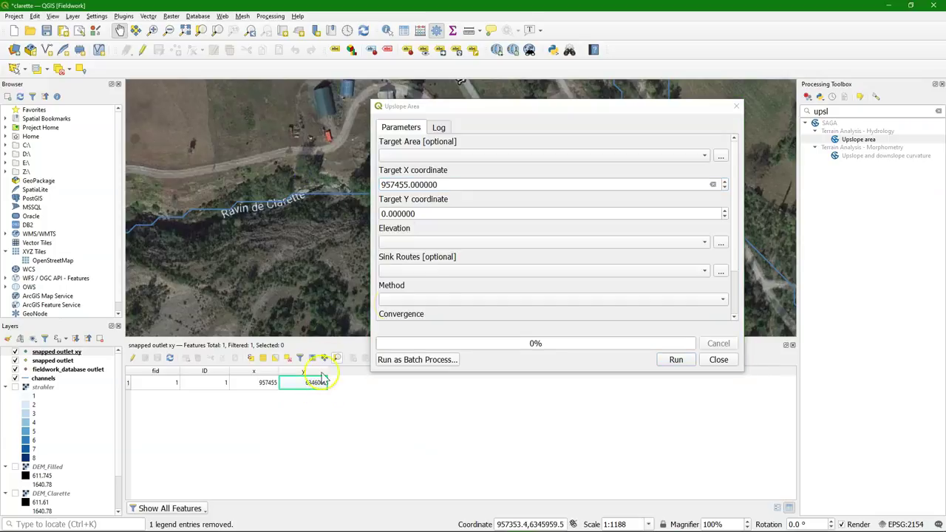
pyautogui.click(439, 214)
pyautogui.hotkey('ctrl', 'a')
pyautogui.write('6346060')
# Choose DEM_Filled as elevation and Deterministic 8 as method, then close the tool unrun
pyautogui.click(406, 242)
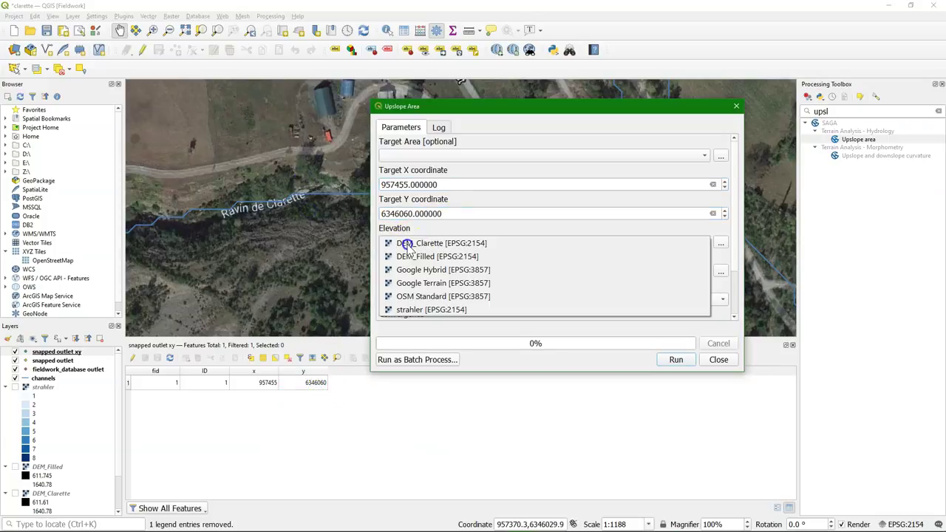
pyautogui.click(436, 258)
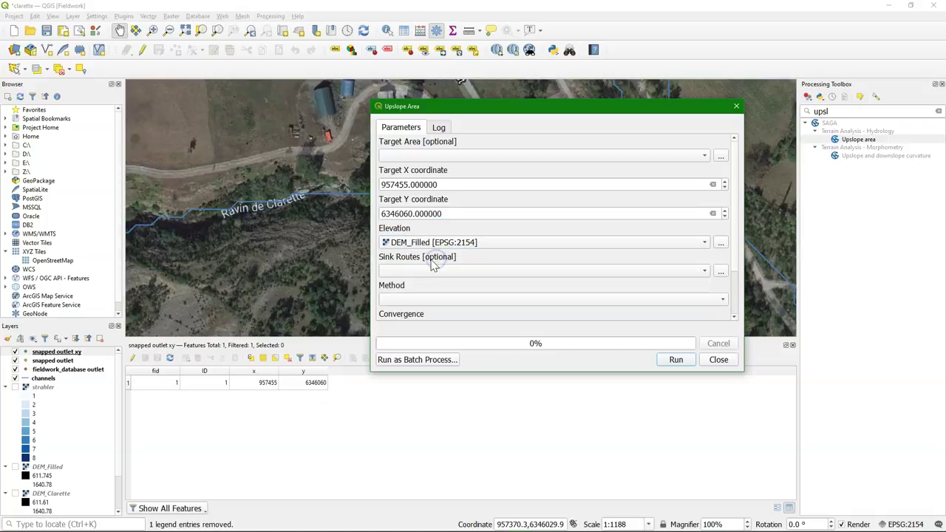
pyautogui.click(418, 300)
pyautogui.click(419, 301)
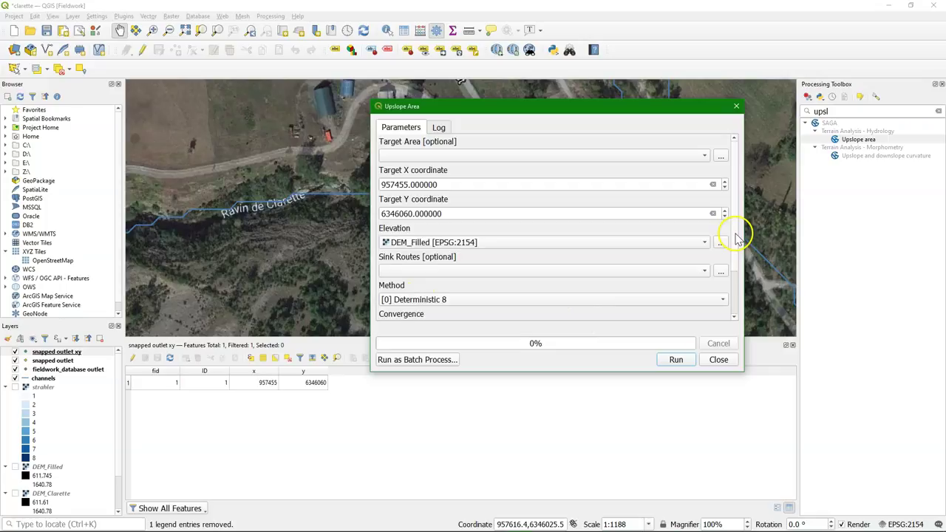
pyautogui.moveTo(735, 238); pyautogui.dragTo(736, 297)
pyautogui.click(723, 362)
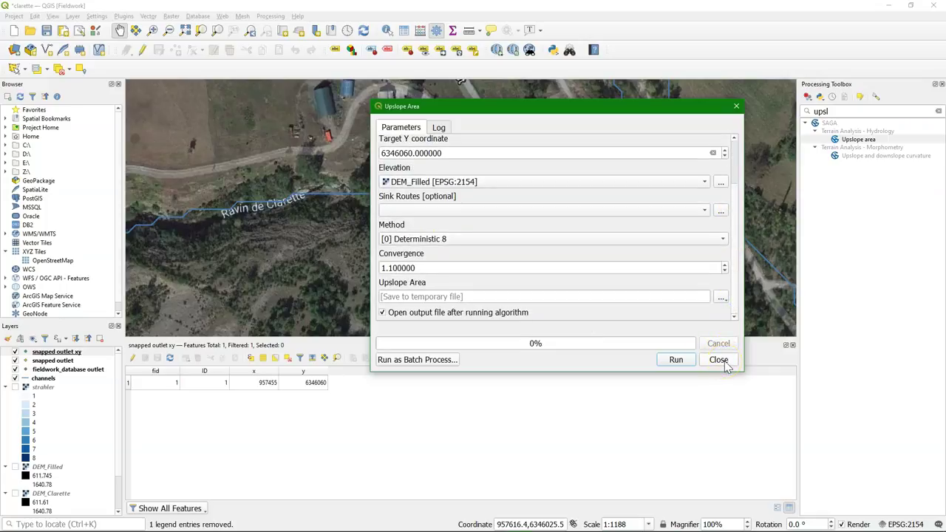
pyautogui.click(721, 362)
pyautogui.click(290, 262)
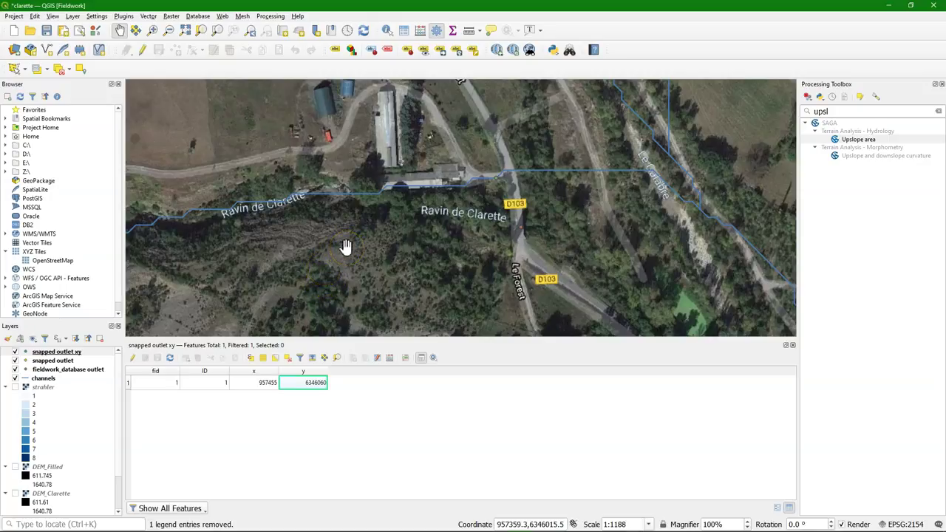
# Find Lat Lon Tools by searching 'latitude' in the plugin manager and install it
pyautogui.click(124, 15)
pyautogui.click(129, 29)
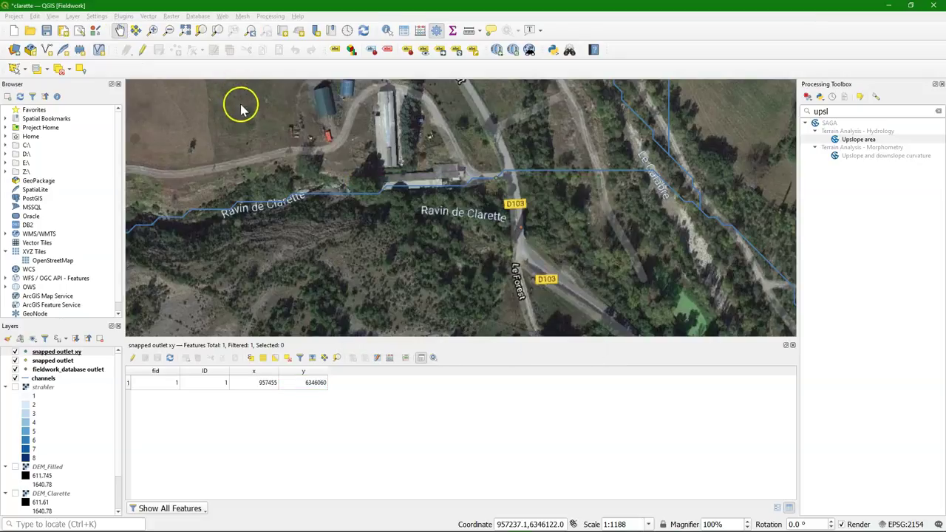
pyautogui.write('lat')
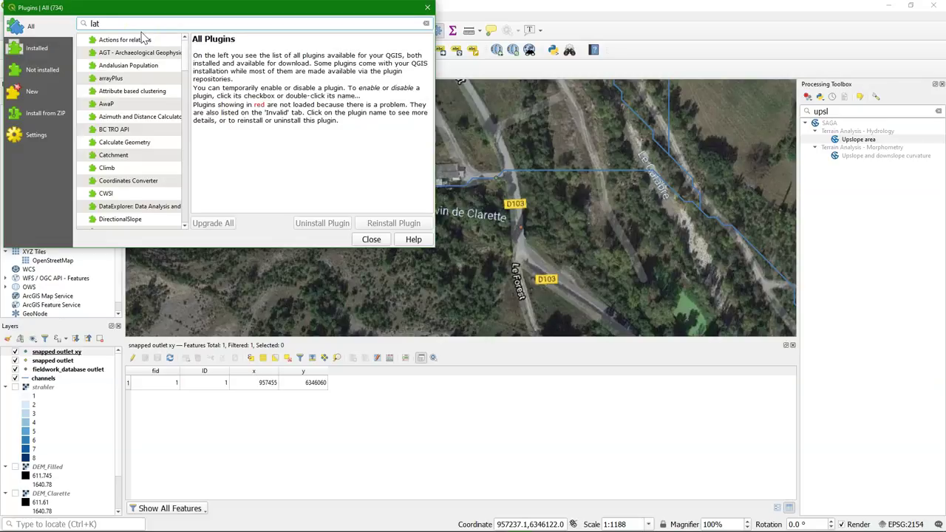
pyautogui.write('itu')
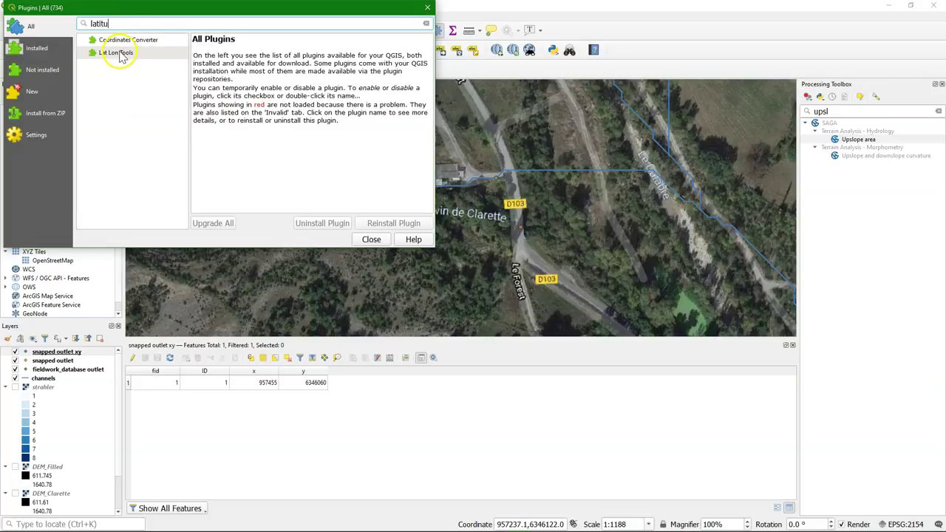
pyautogui.click(121, 53)
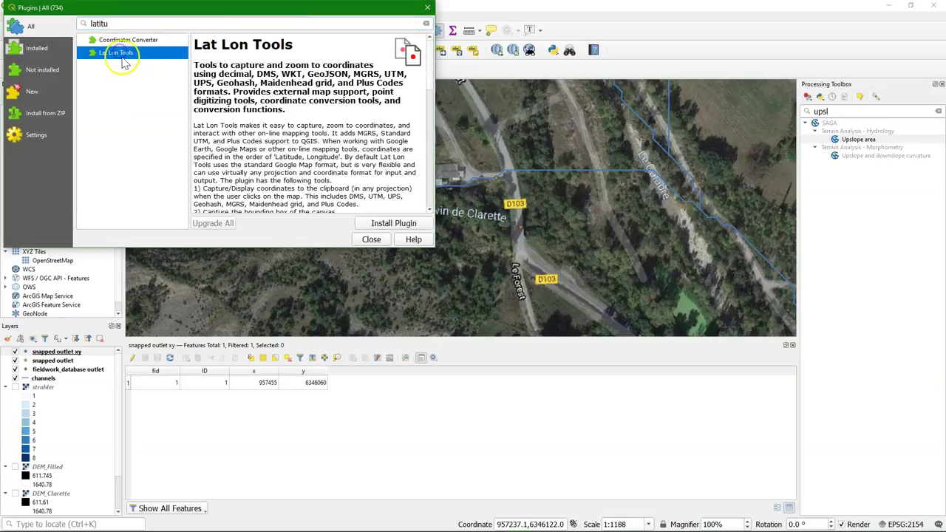
pyautogui.click(392, 225)
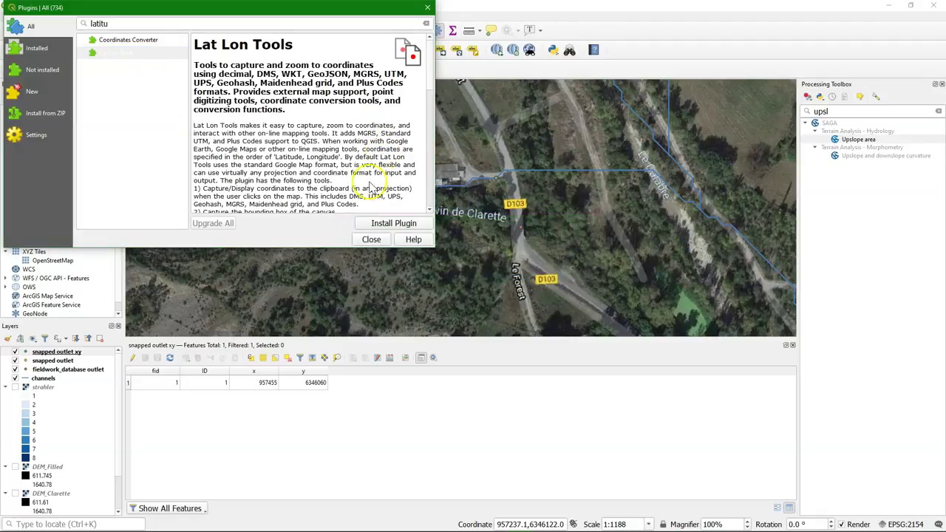
pyautogui.click(375, 241)
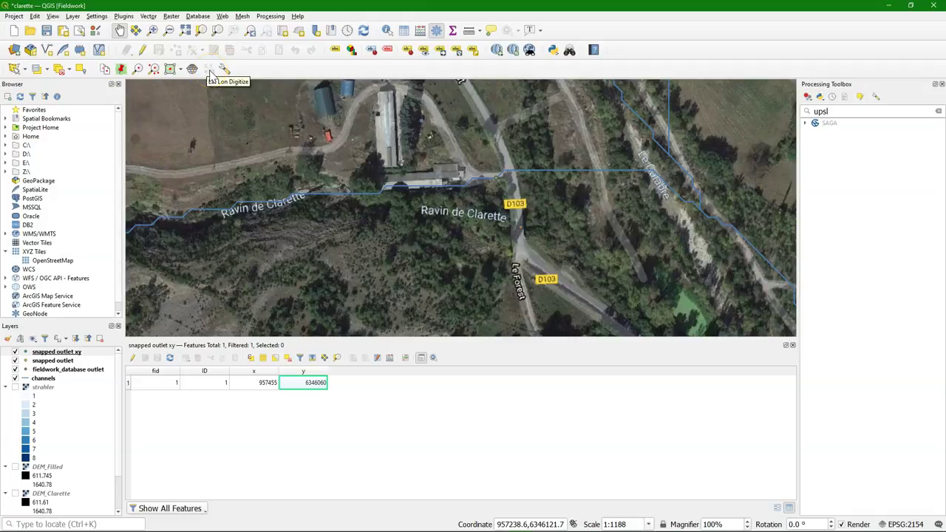
# Start a scratch layer named 'Outlet from coordinates' with Point geometry in WGS 84
pyautogui.click(79, 50)
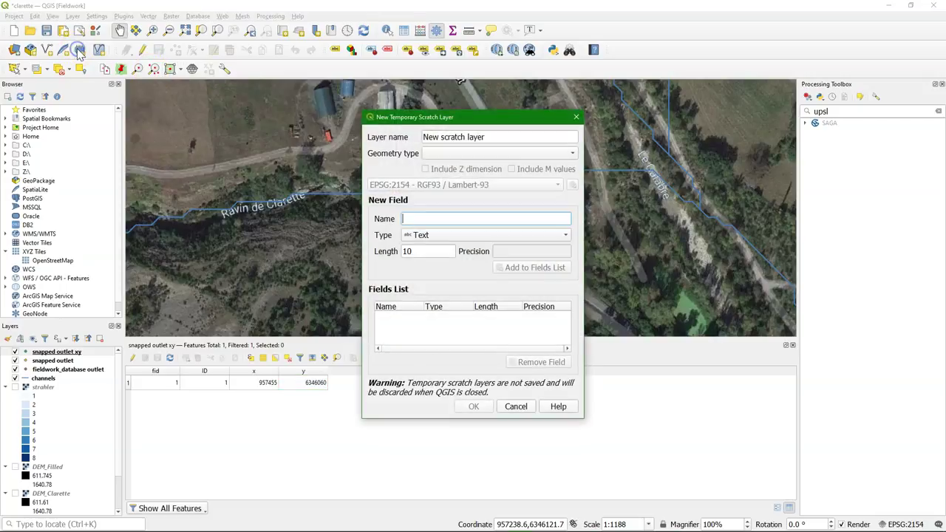
pyautogui.moveTo(491, 137); pyautogui.dragTo(380, 139)
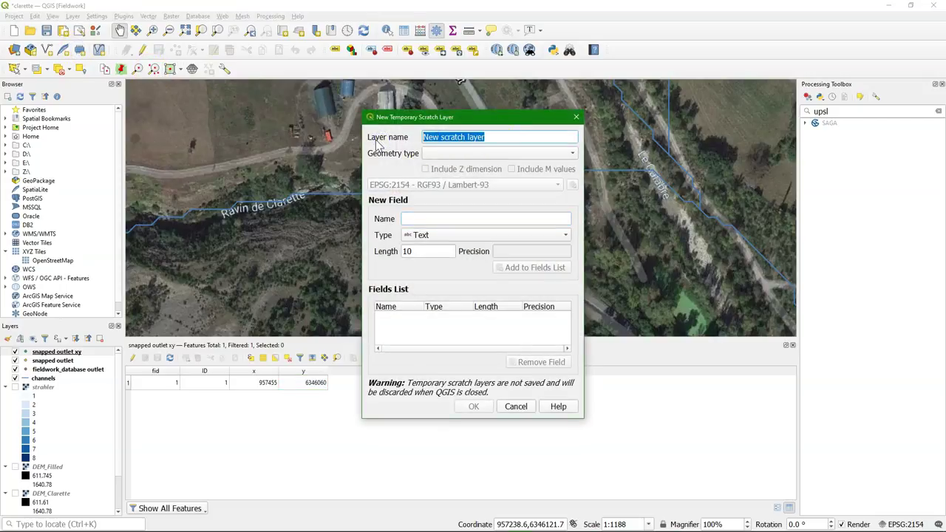
pyautogui.write('Outlet from coordinates')
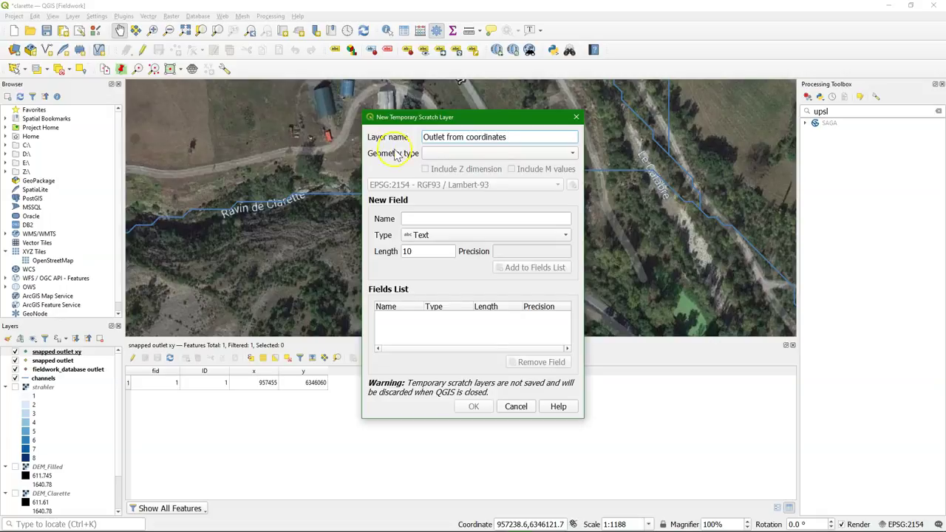
pyautogui.click(431, 153)
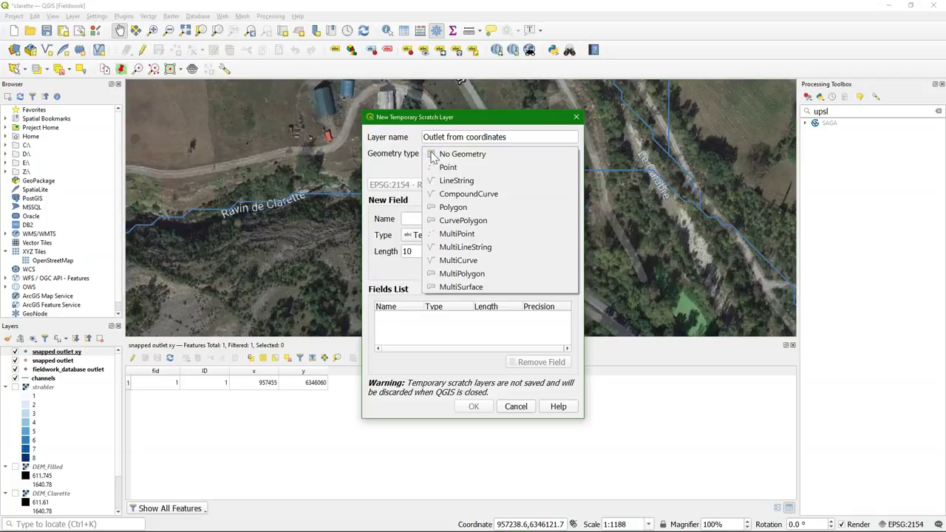
pyautogui.click(441, 168)
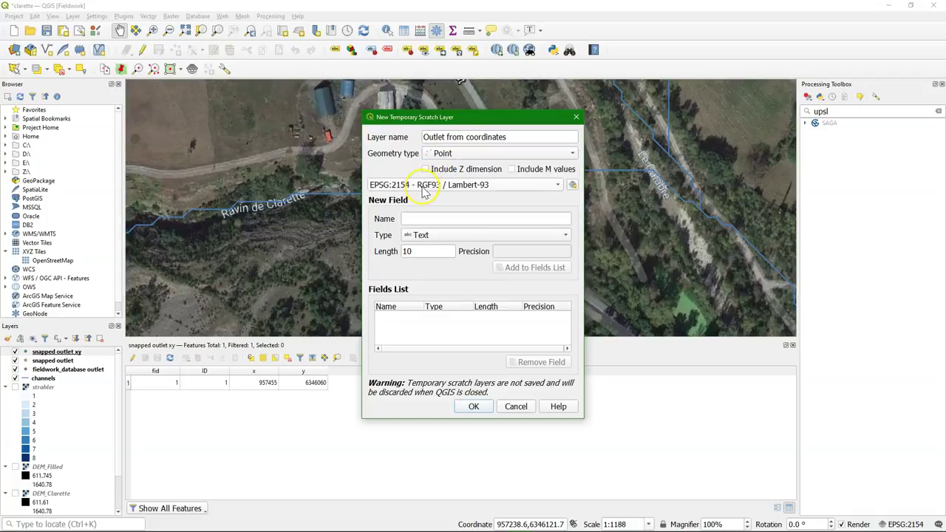
pyautogui.click(554, 187)
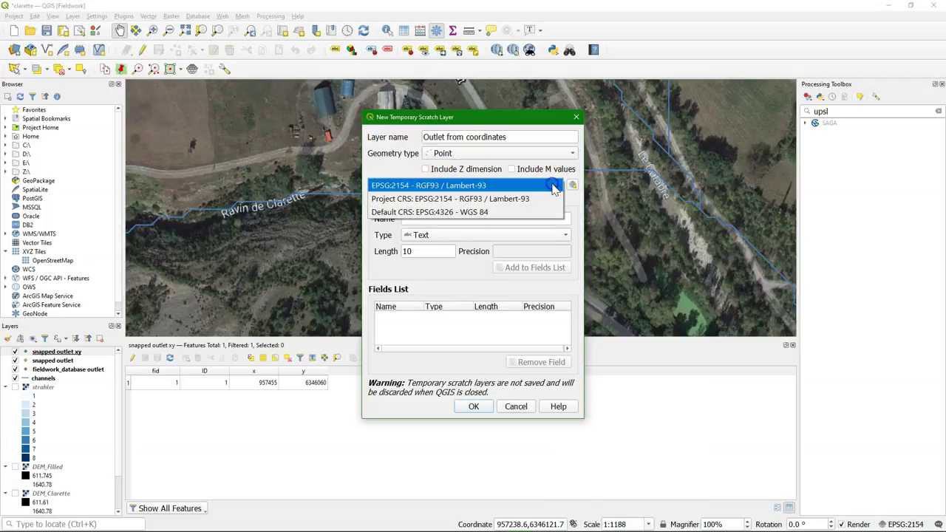
pyautogui.click(459, 213)
# Add a whole-number field named ID and create the layer
pyautogui.click(384, 224)
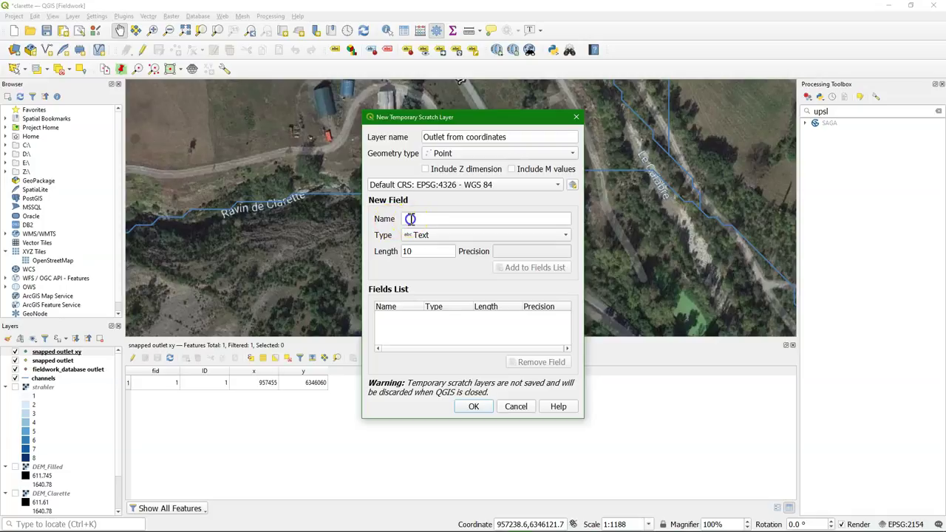
pyautogui.click(410, 219)
pyautogui.write('ID')
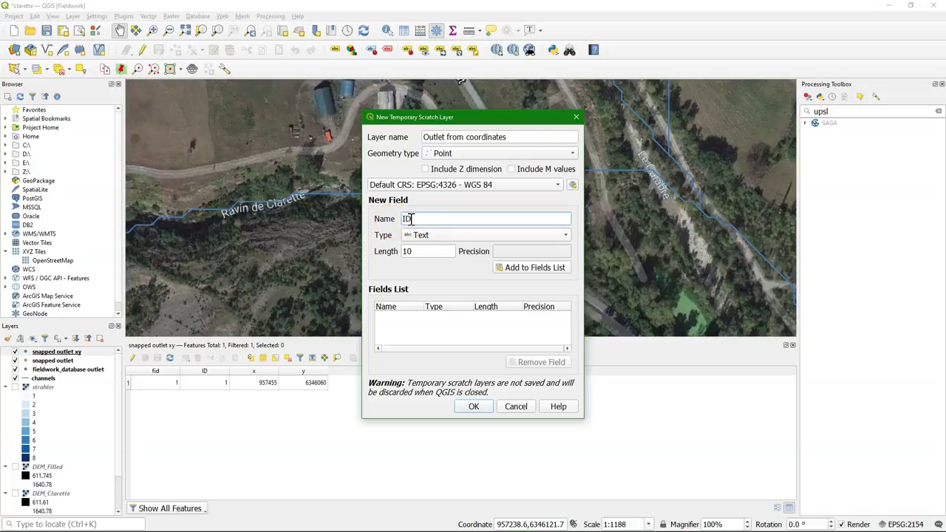
pyautogui.click(427, 235)
pyautogui.click(428, 248)
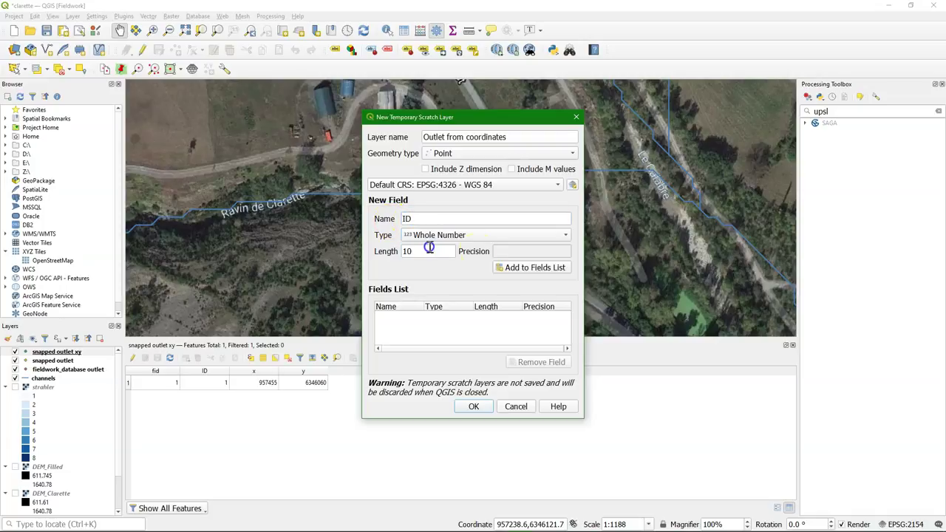
pyautogui.click(532, 269)
pyautogui.click(478, 407)
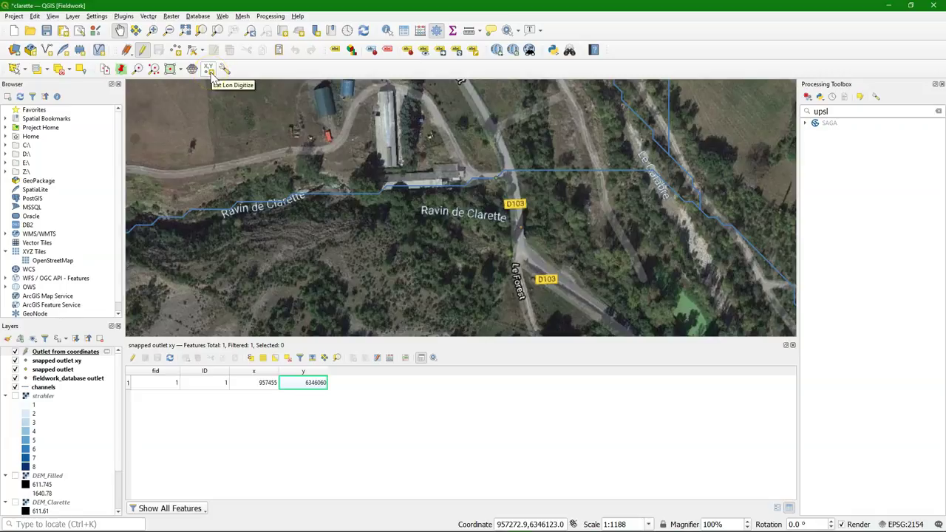
pyautogui.rightClick(519, 238)
pyautogui.moveTo(553, 245)
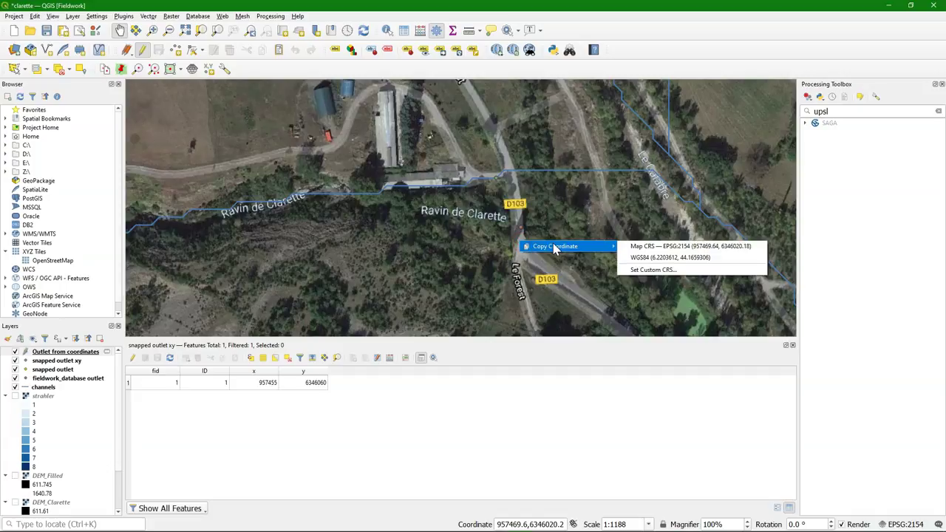
pyautogui.click(671, 259)
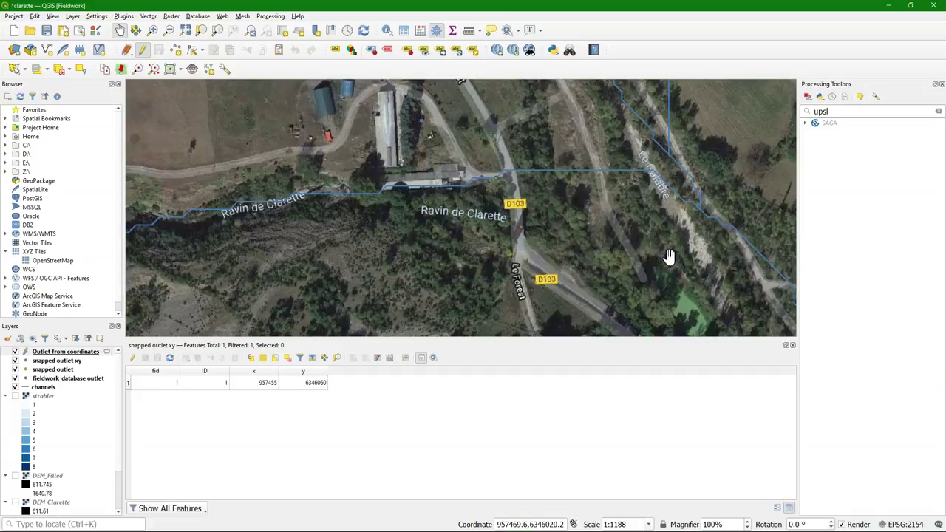
# Paste the outlet coordinates 6.2203612, 44.1659306 into Lat Lon Tools using longitude, latitude order
pyautogui.click(210, 69)
pyautogui.click(400, 264)
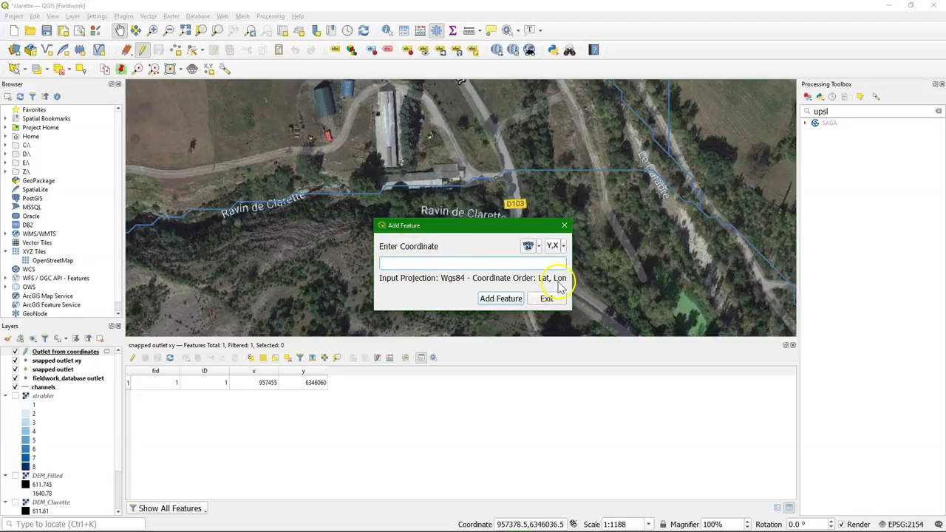
pyautogui.click(564, 248)
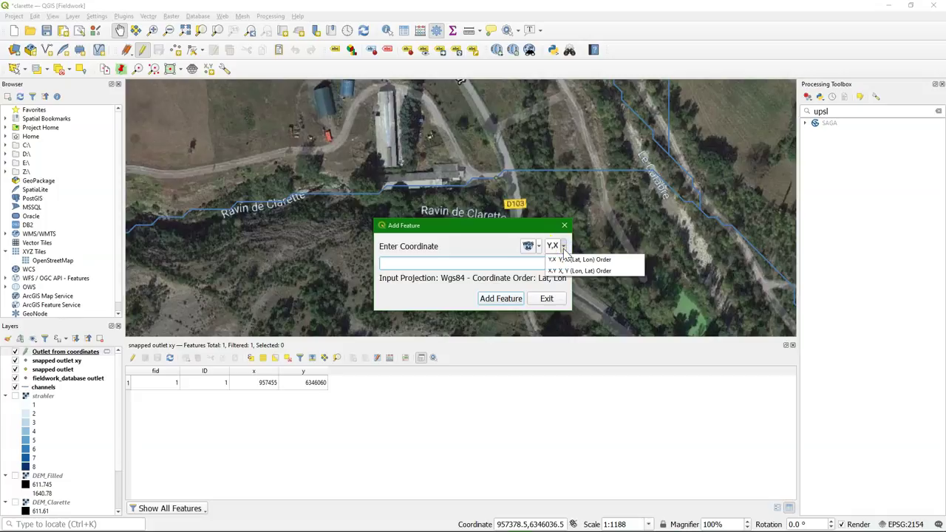
pyautogui.click(426, 263)
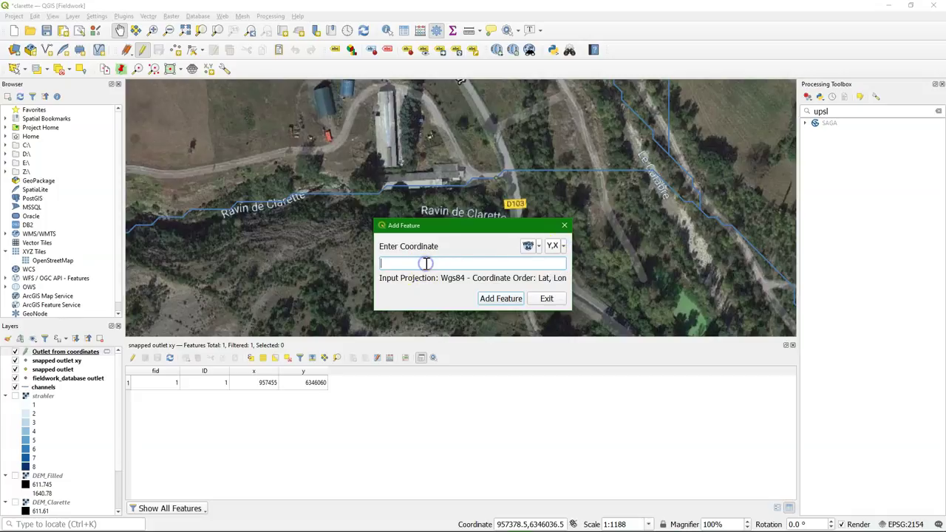
pyautogui.hotkey('ctrl', 'v')
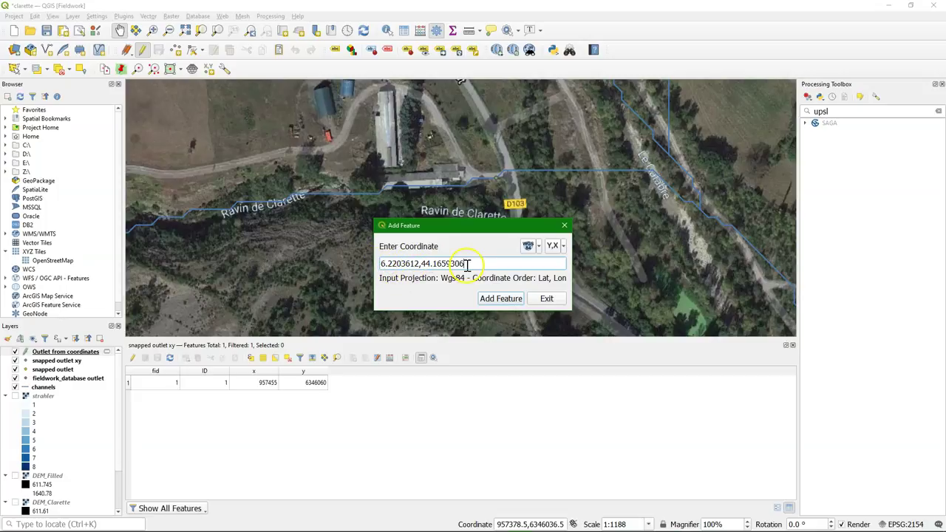
pyautogui.click(562, 245)
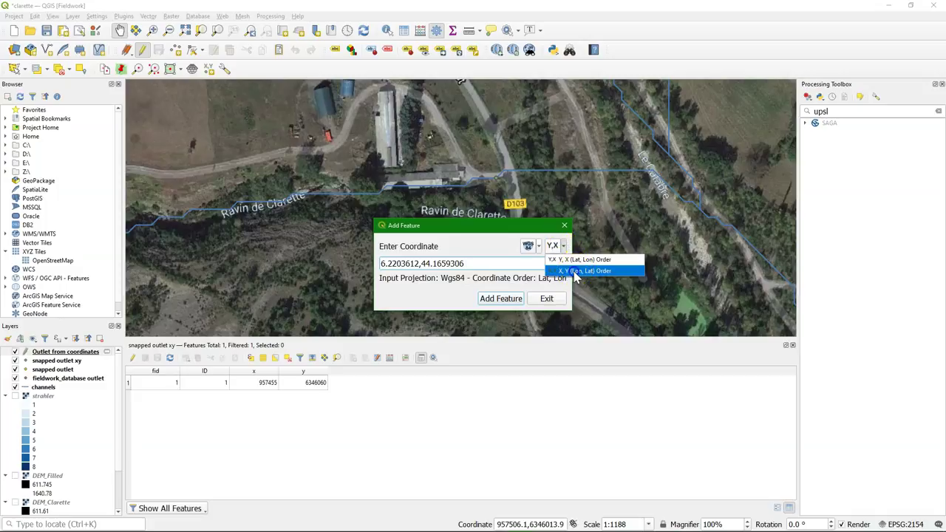
pyautogui.click(575, 272)
pyautogui.click(384, 265)
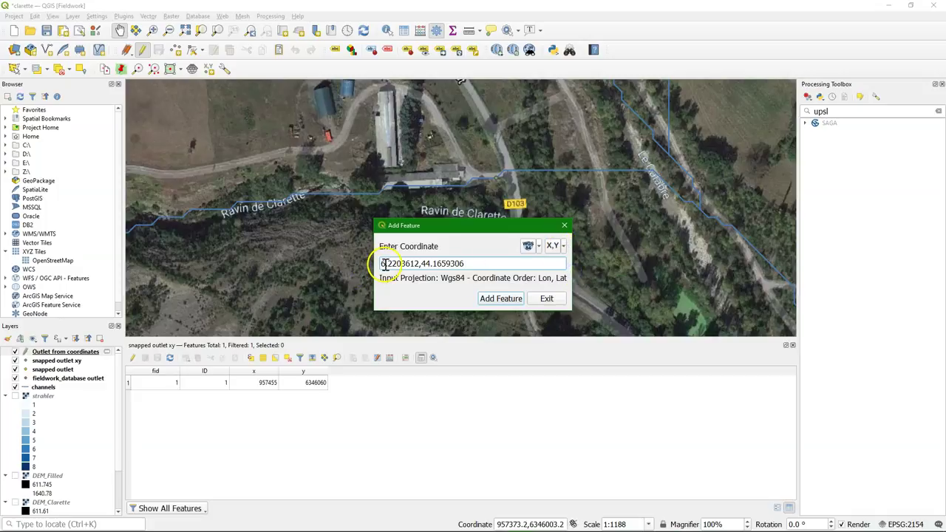
pyautogui.click(433, 266)
# Keep WGS84 as input projection, add the point with ID 1, and exit the dialog
pyautogui.click(538, 246)
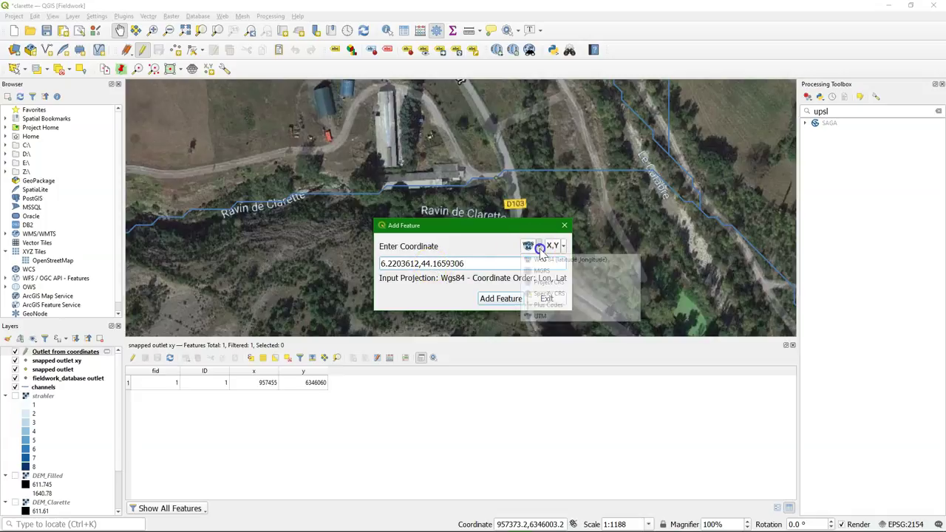
pyautogui.click(486, 246)
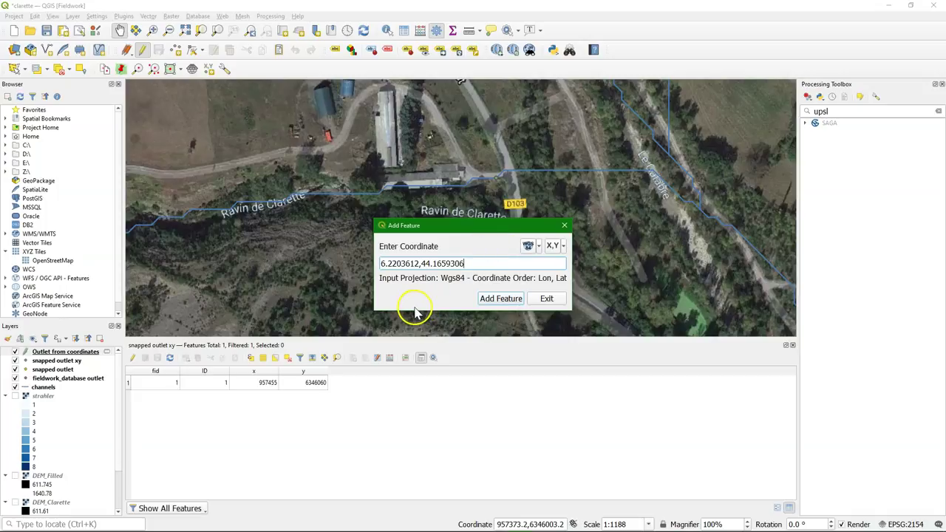
pyautogui.click(501, 302)
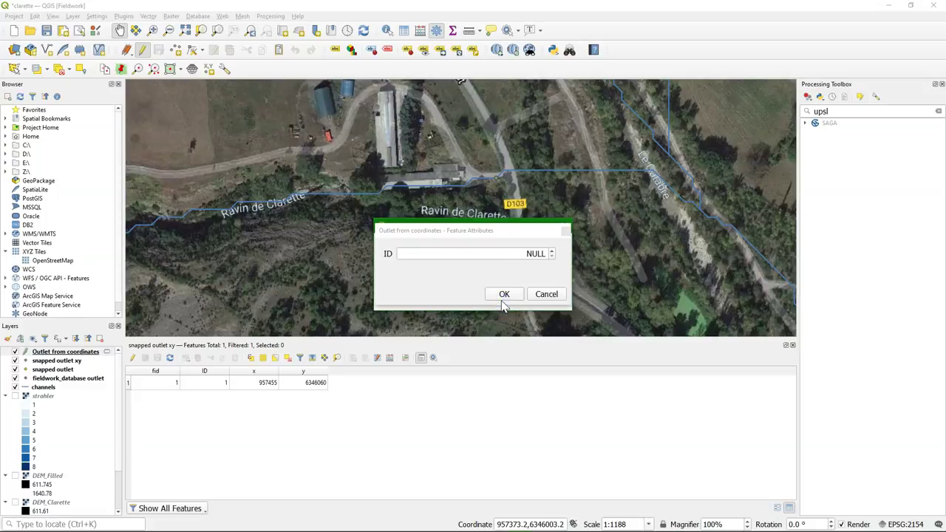
pyautogui.click(553, 254)
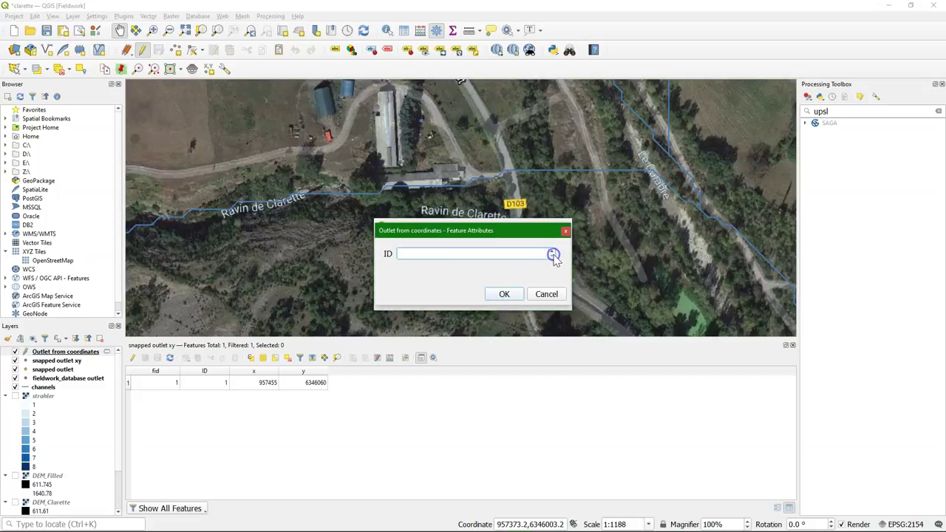
pyautogui.click(509, 295)
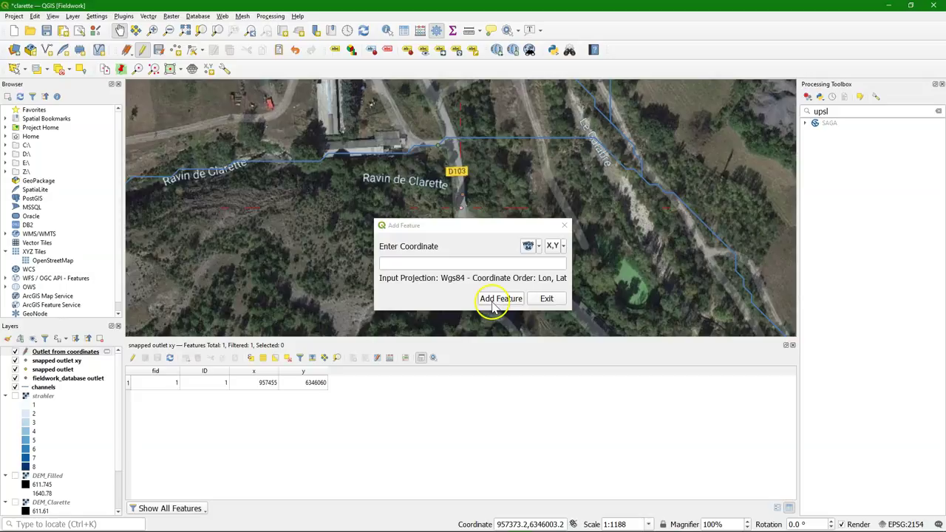
pyautogui.click(547, 298)
pyautogui.click(547, 297)
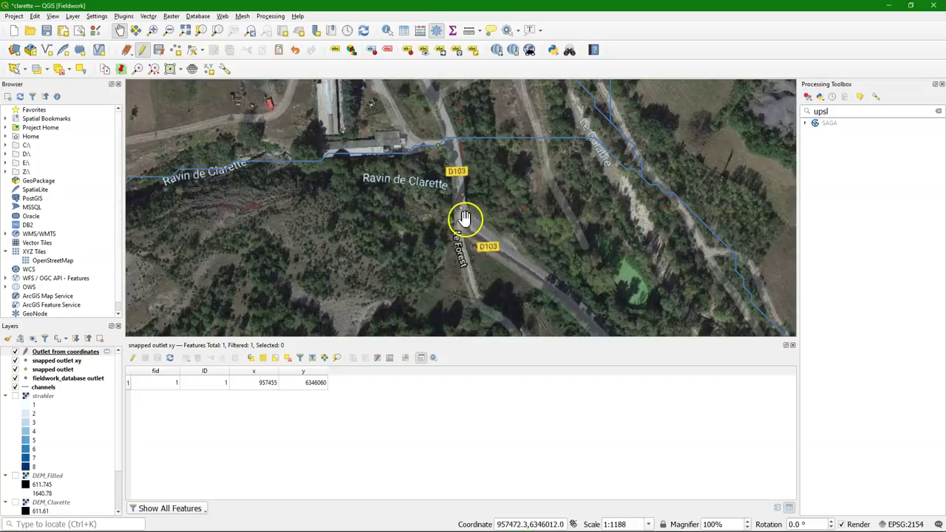
# Hide snapped outlet xy, snapped outlet and fieldwork_database outlet, then save the Outlet from coordinates edits
pyautogui.click(15, 360)
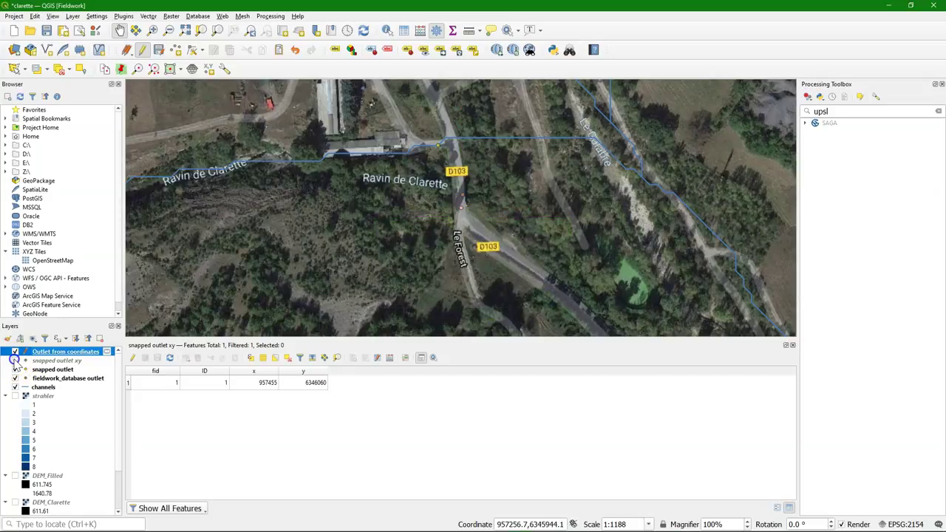
pyautogui.click(15, 369)
pyautogui.click(15, 378)
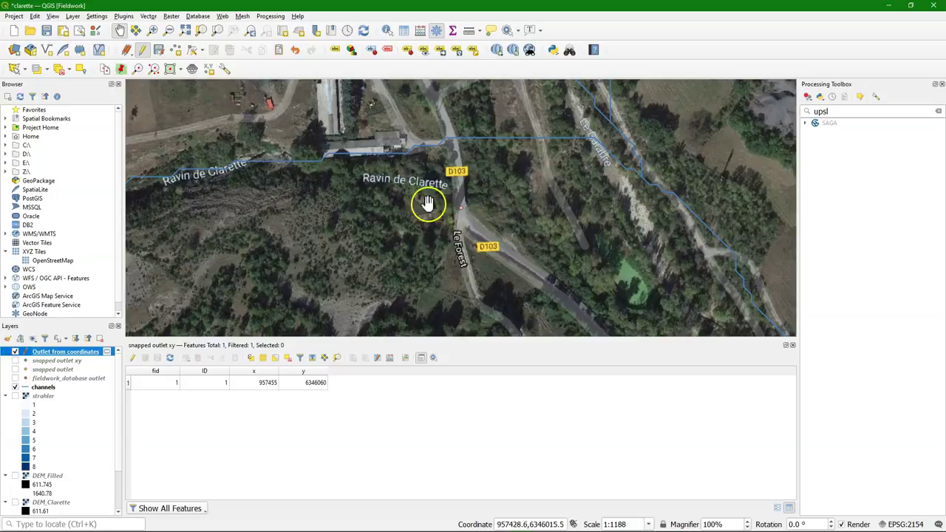
pyautogui.click(141, 50)
pyautogui.click(473, 280)
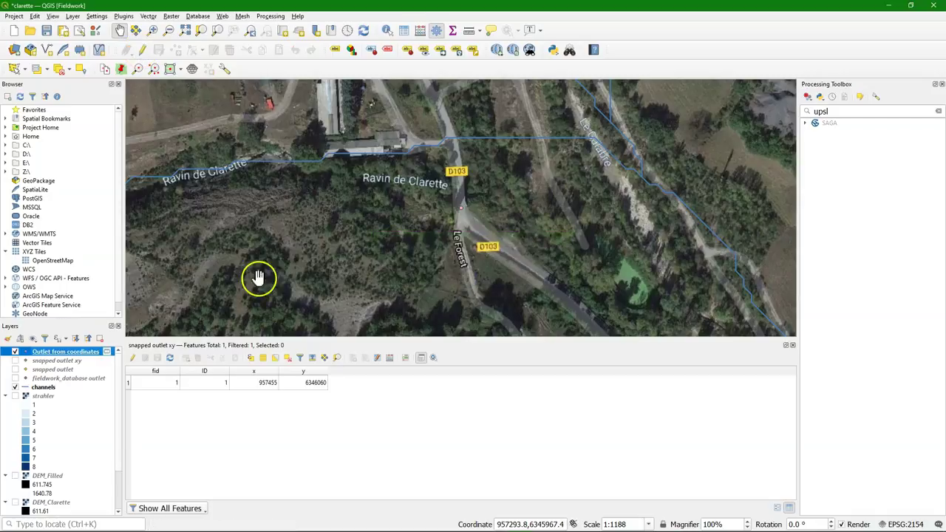
# Start saving Outlet from coordinates' features with fieldwork_database.gpkg as the destination file
pyautogui.click(43, 353)
pyautogui.rightClick(42, 354)
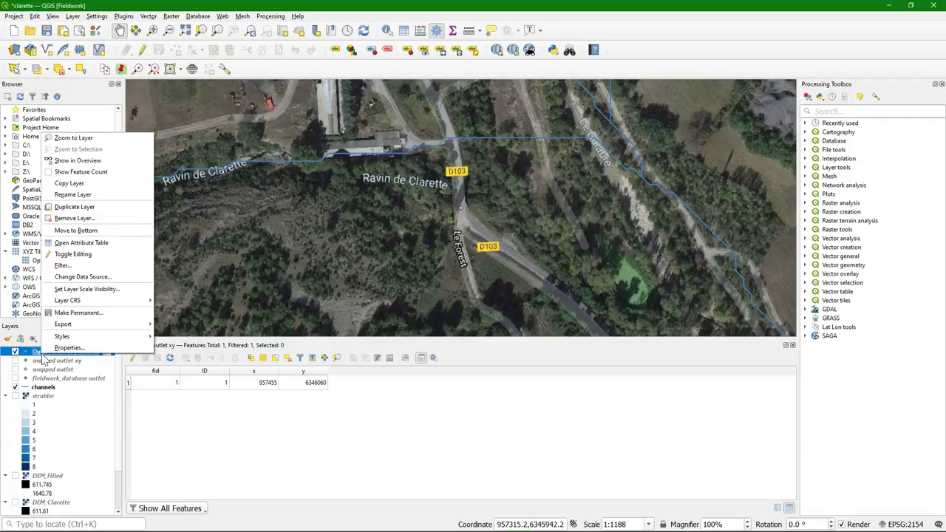
pyautogui.moveTo(92, 326)
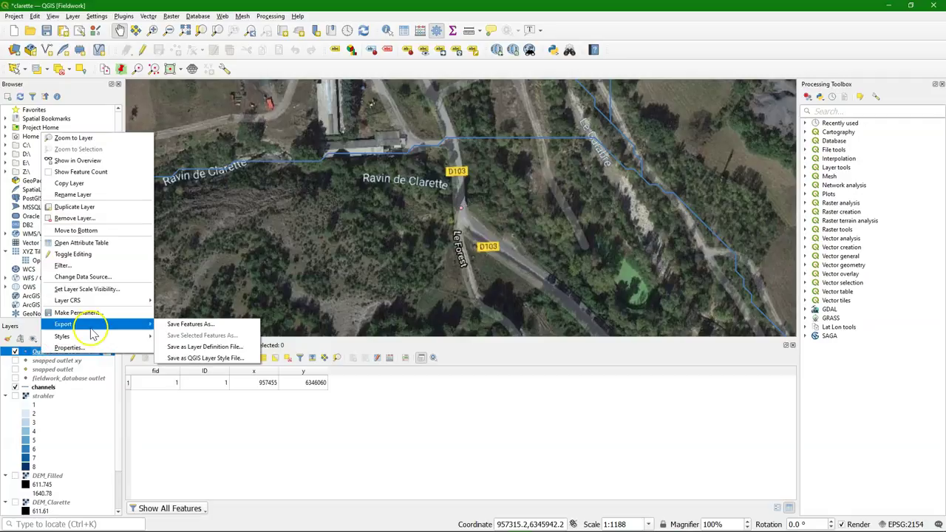
pyautogui.click(186, 327)
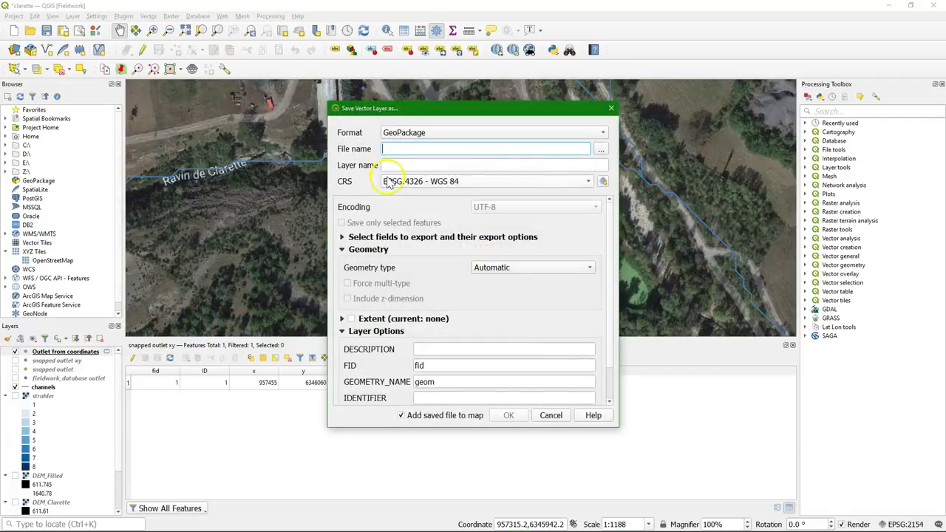
pyautogui.click(600, 153)
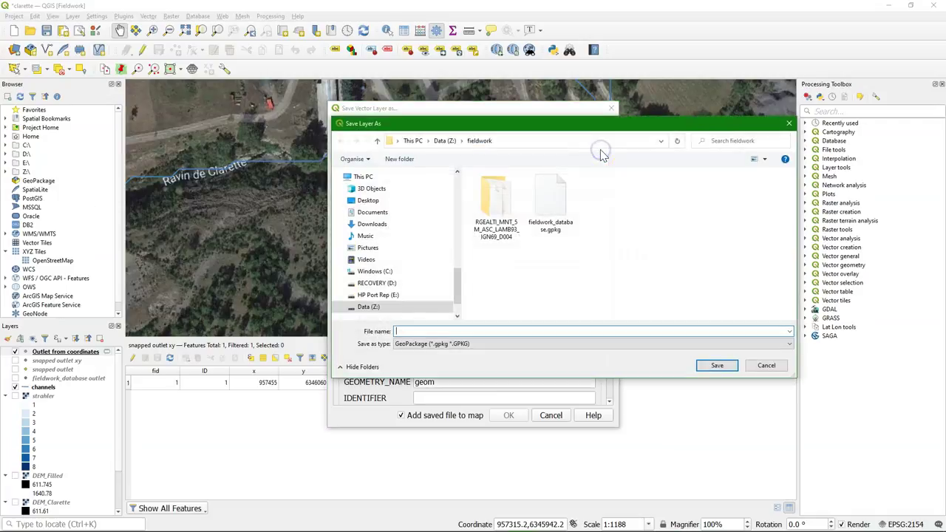
pyautogui.click(558, 205)
pyautogui.click(716, 366)
# Export it in project CRS EPSG:2154 as layer outletfromxy, then hide the original layer
pyautogui.click(418, 181)
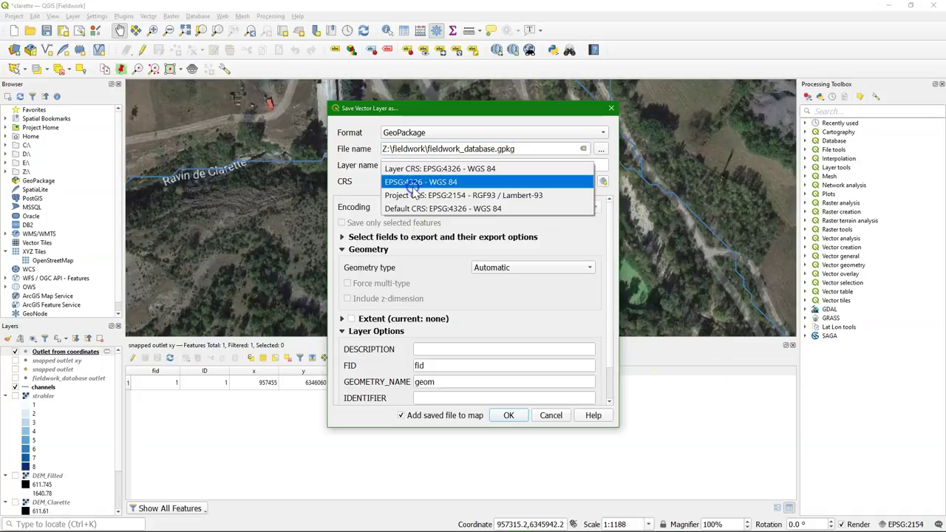
pyautogui.click(414, 195)
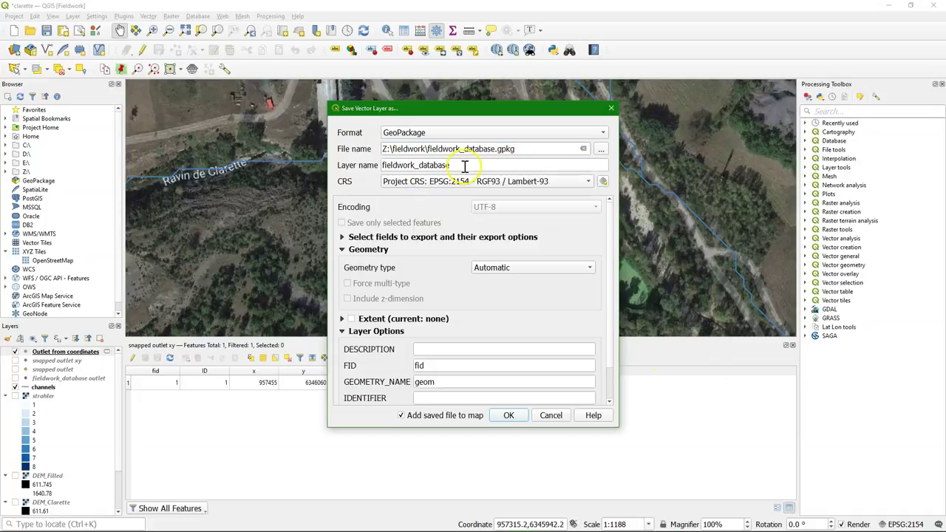
pyautogui.moveTo(450, 166); pyautogui.dragTo(347, 168)
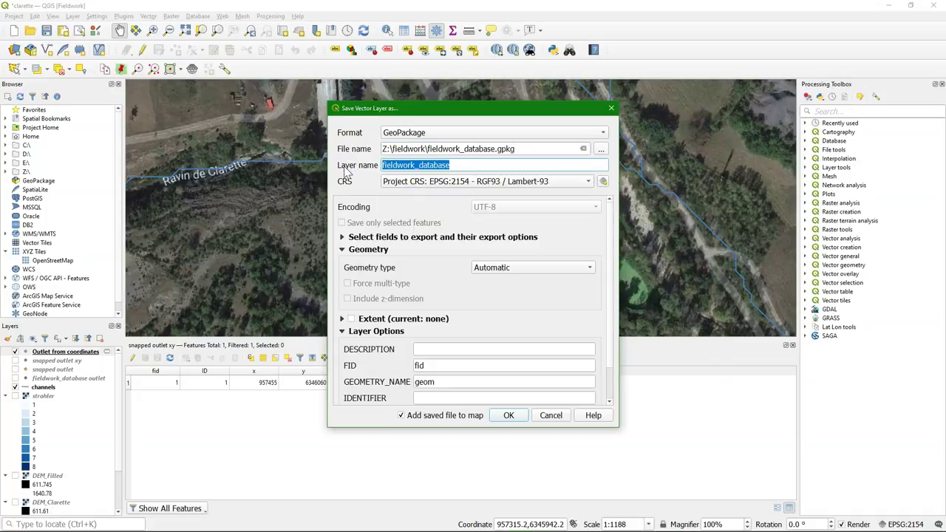
pyautogui.write('outletfromxy')
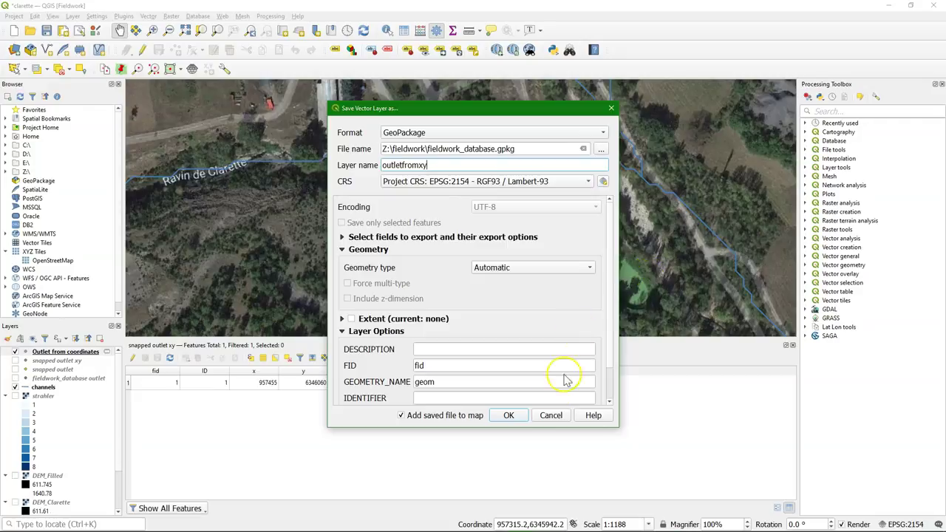
pyautogui.click(509, 415)
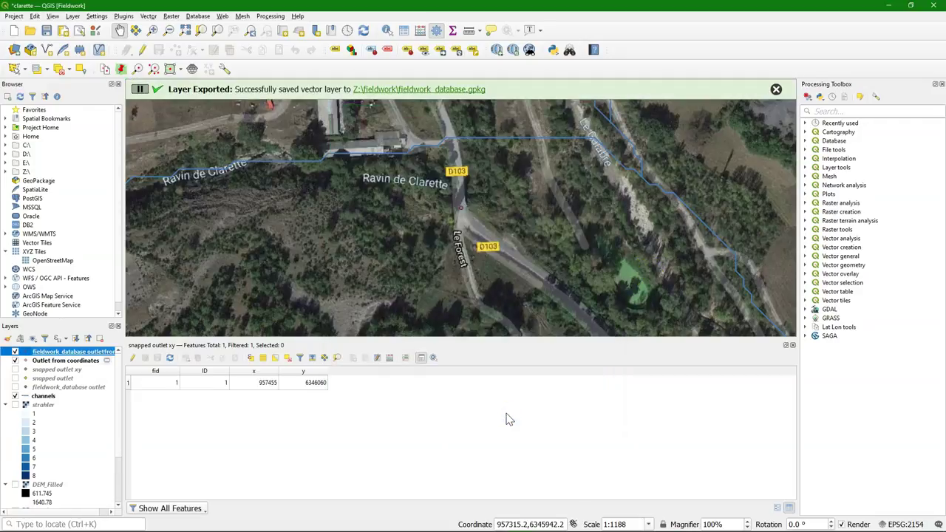
pyautogui.click(15, 360)
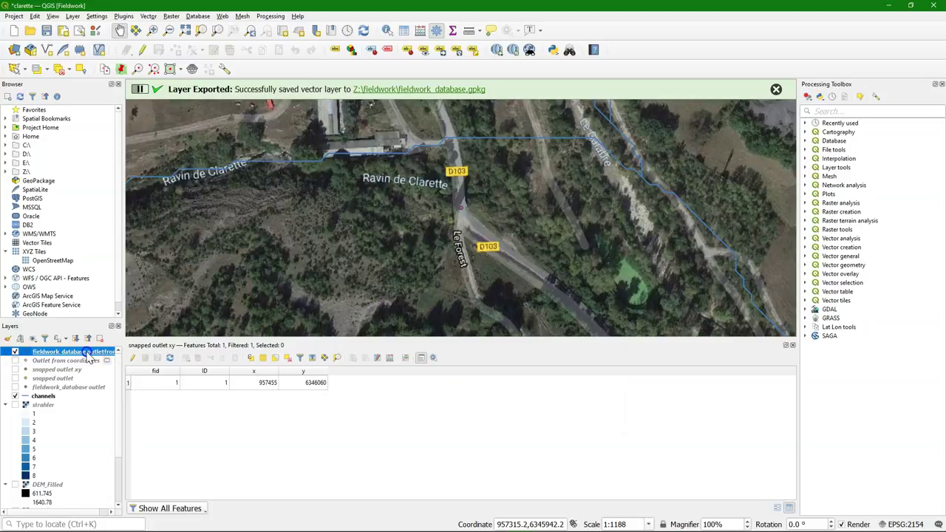
# Run Snap Geometries to Layer on outletfromxy against channels, tolerance 100, preferring the closest point
pyautogui.click(832, 109)
pyautogui.write('snap')
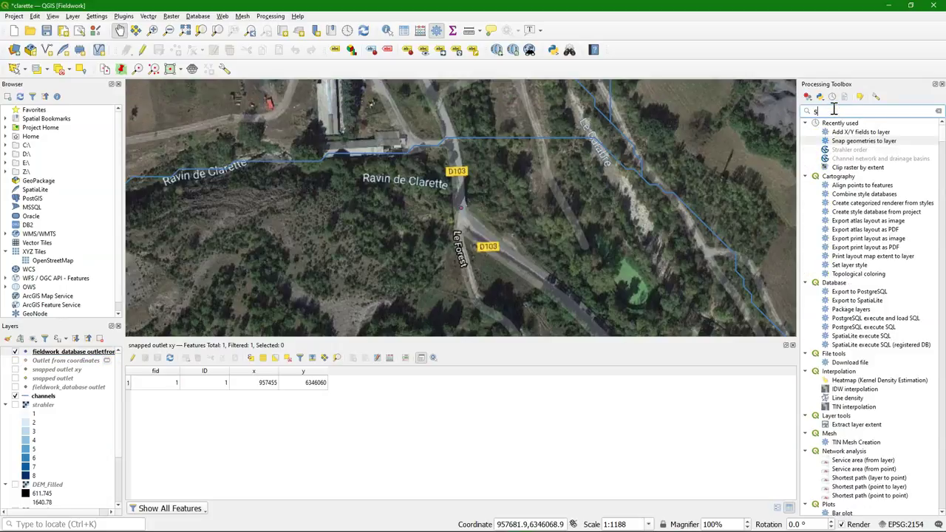
pyautogui.doubleClick(879, 133)
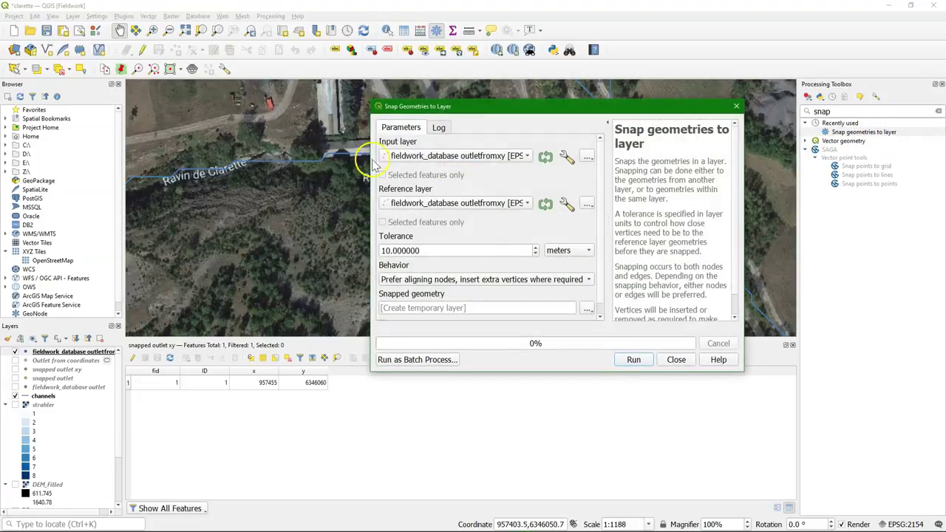
pyautogui.click(435, 205)
pyautogui.click(429, 178)
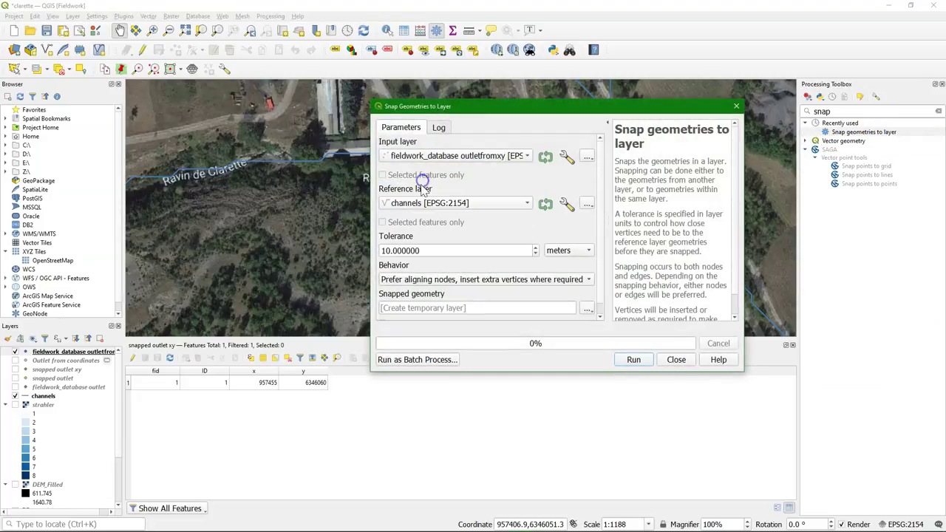
pyautogui.click(390, 251)
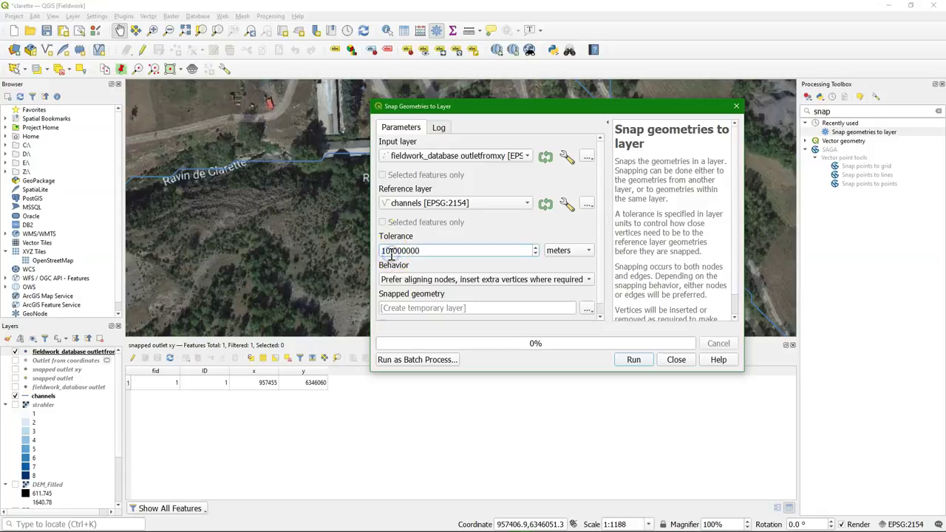
pyautogui.write('0')
pyautogui.click(403, 282)
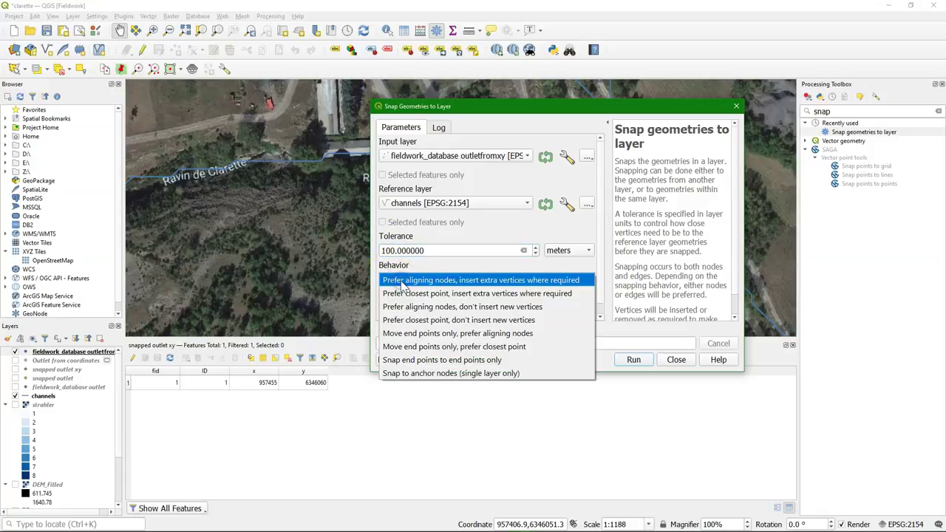
pyautogui.click(402, 294)
pyautogui.click(637, 362)
pyautogui.click(680, 360)
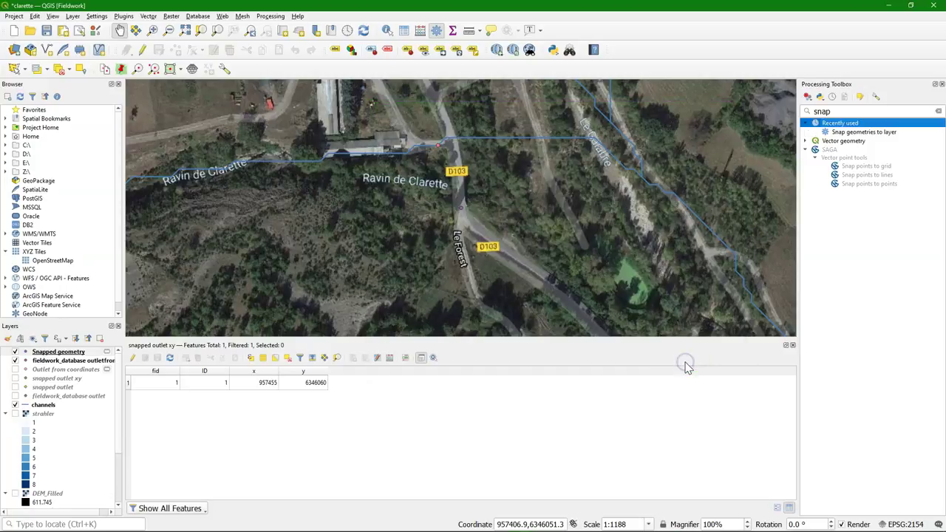